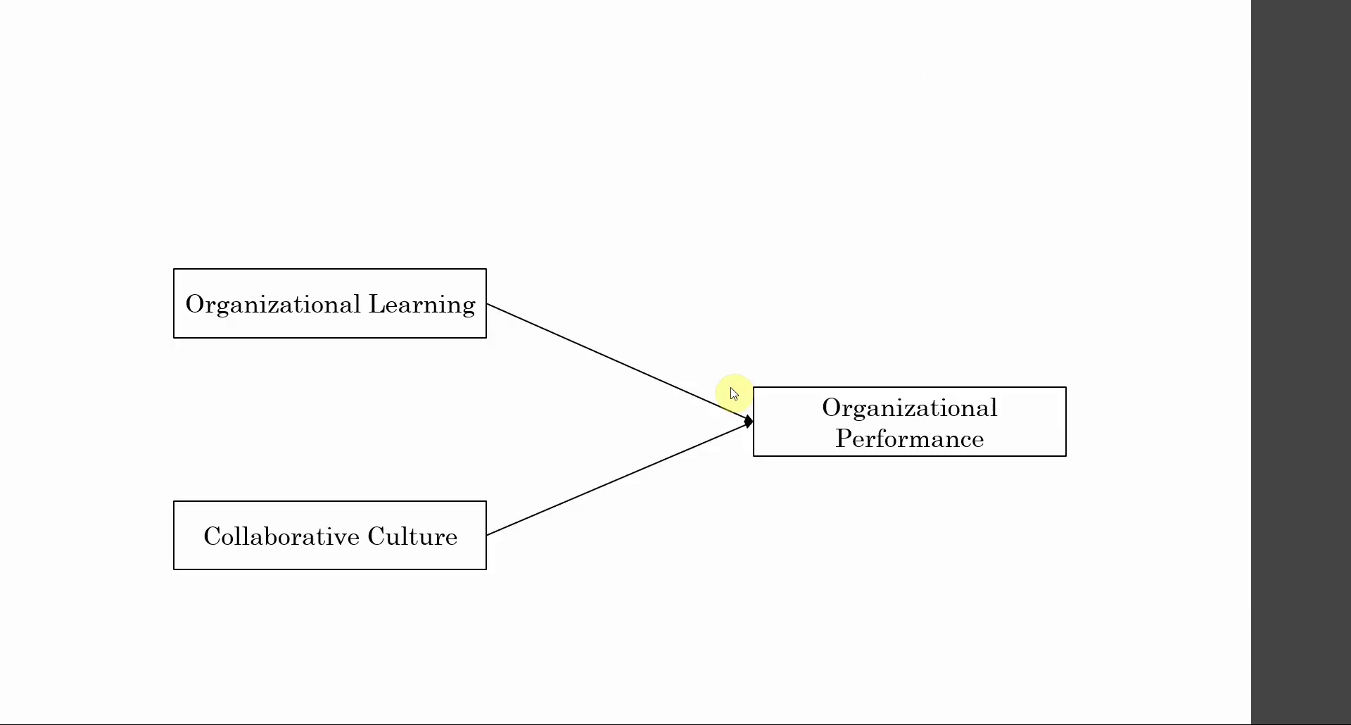
Step: Advance the slides past the Proposed Model to Assess Model Fit, then return to SmartPLS
{"action": "left_click", "coordinate": [504, 328]}
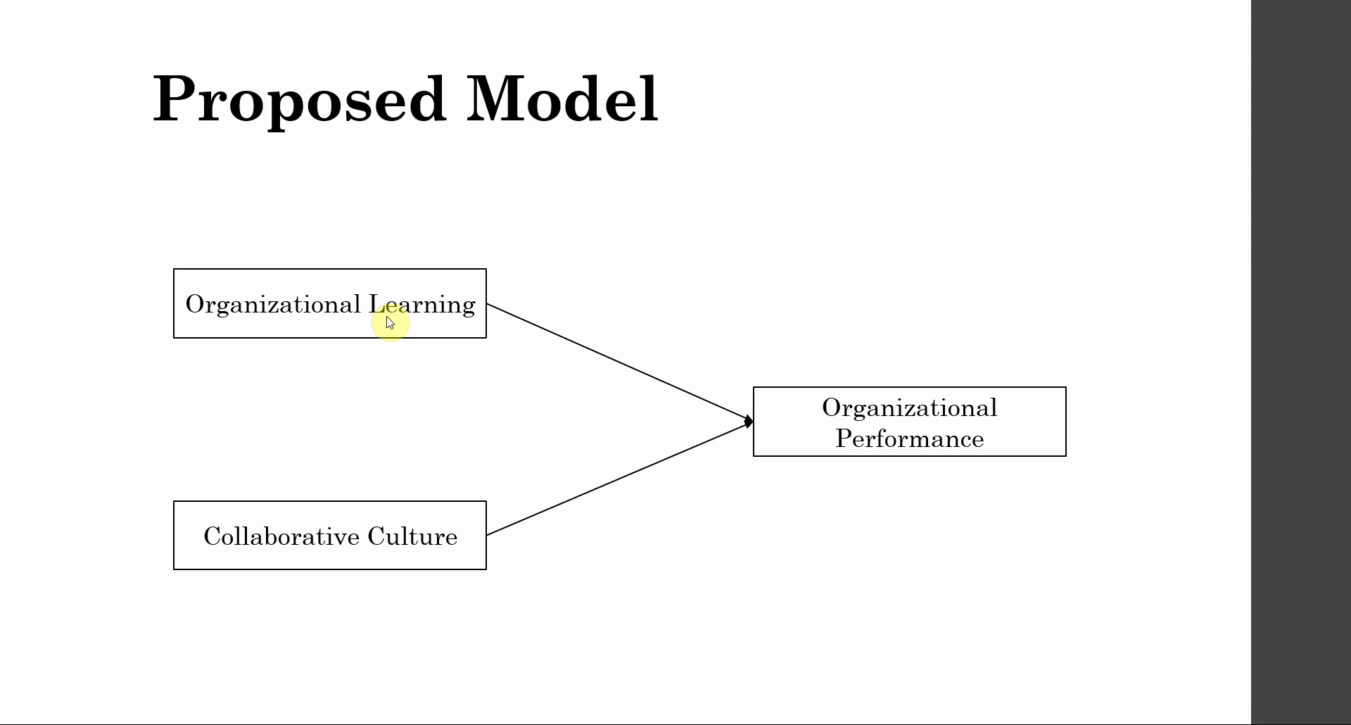
{"action": "left_click", "coordinate": [859, 408]}
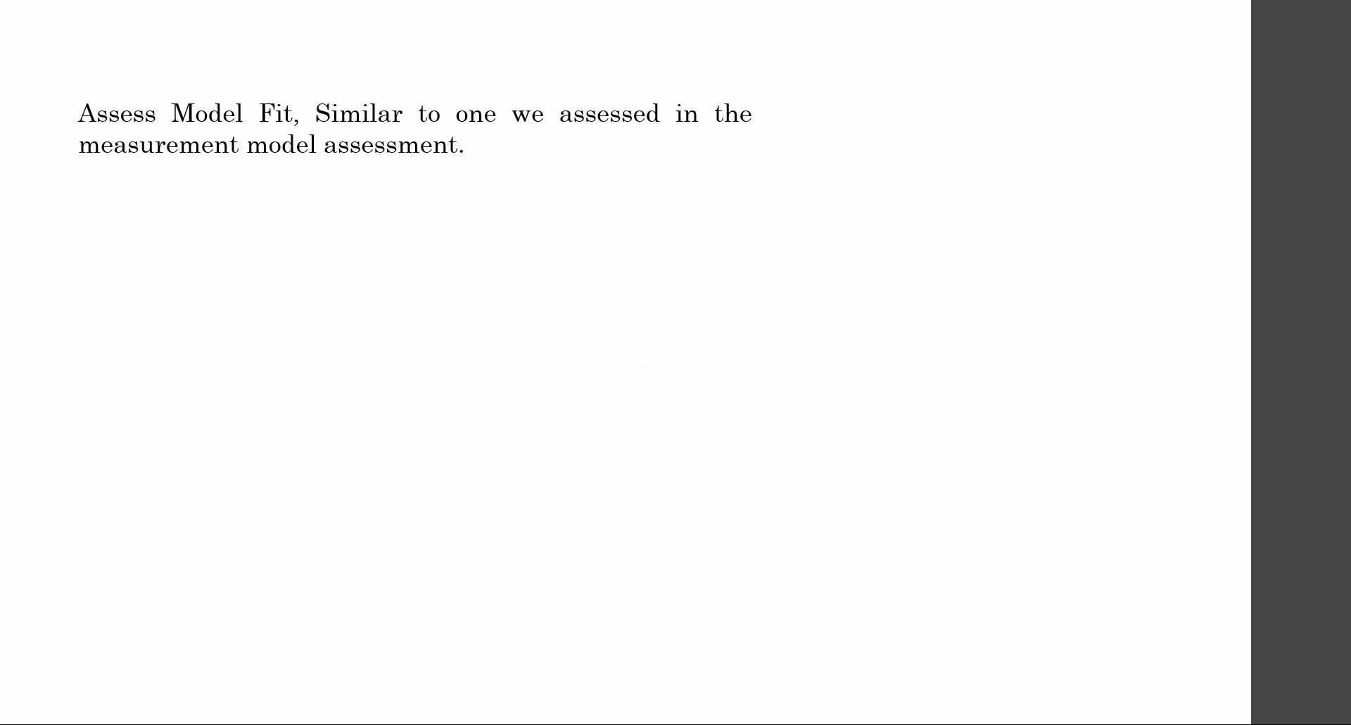
{"action": "key", "text": "alt+Tab"}
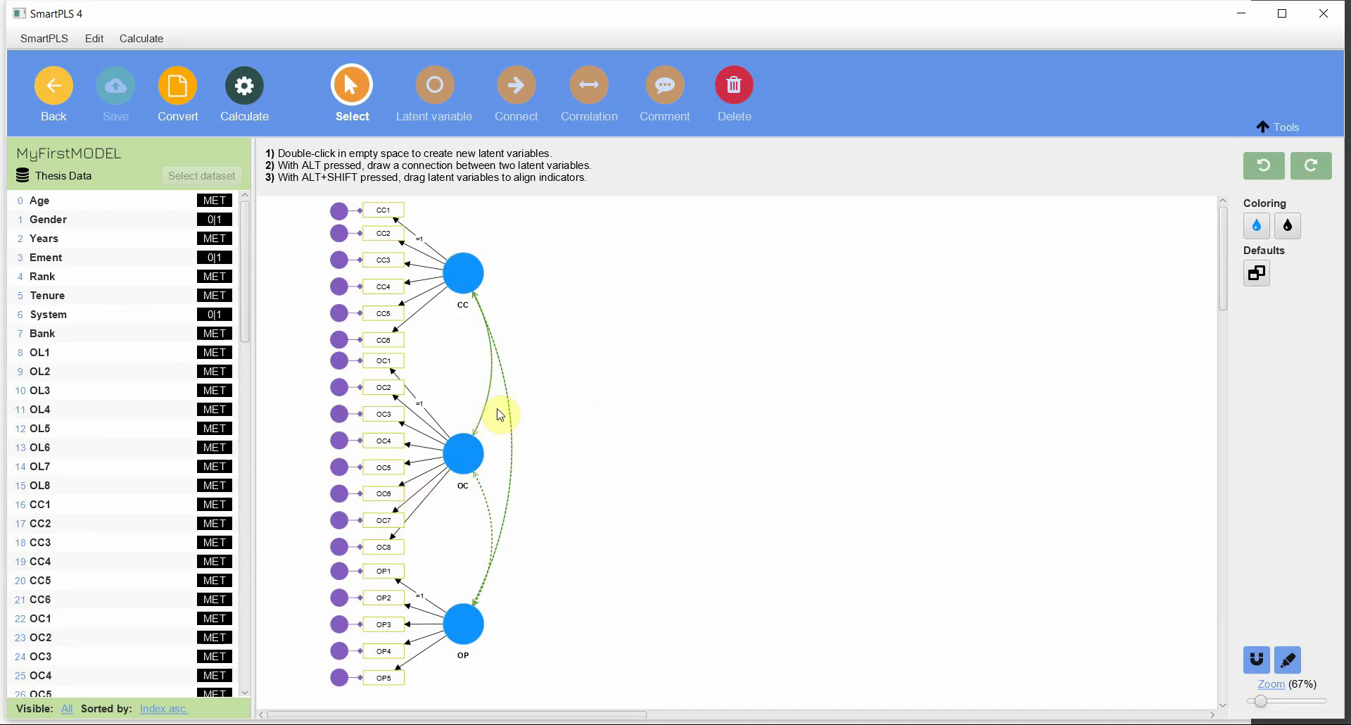
Step: Select the CC construct, then leave MyFirstMODEL for the First CBSEM project workspace
{"action": "left_click", "coordinate": [476, 290]}
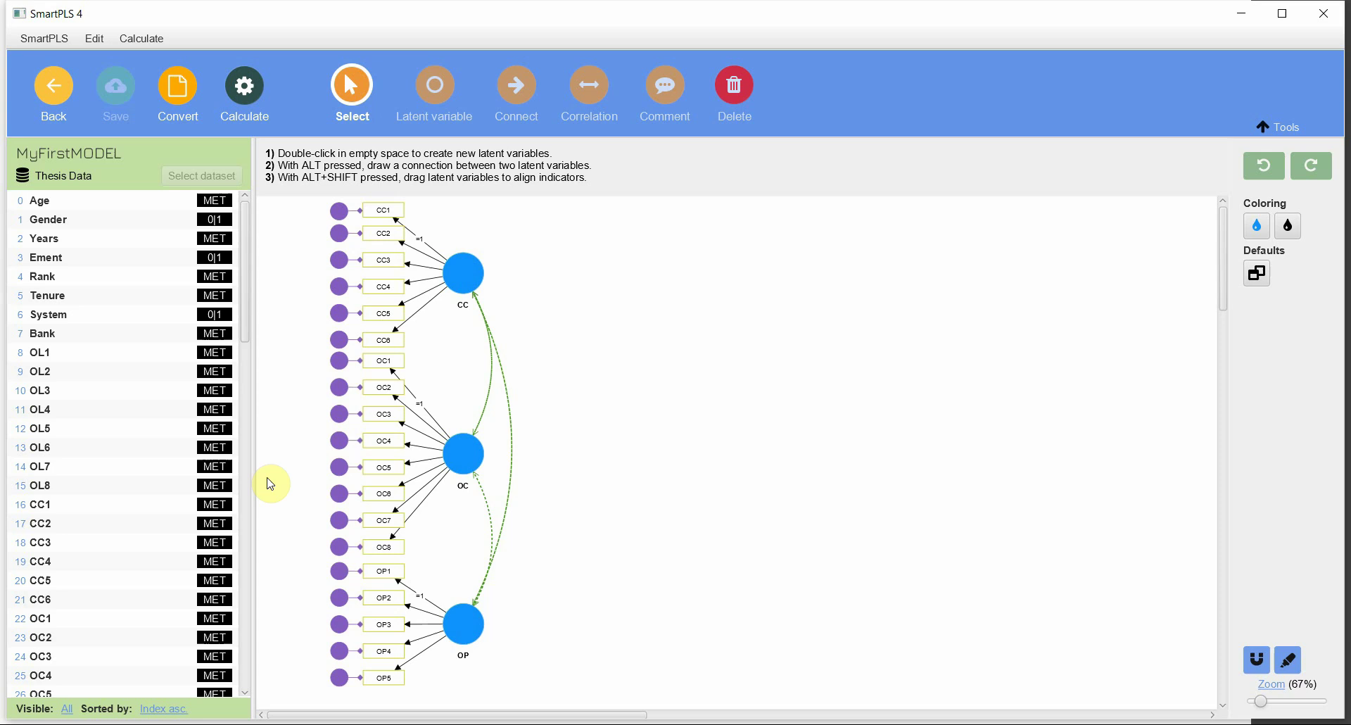
{"action": "left_click", "coordinate": [53, 86]}
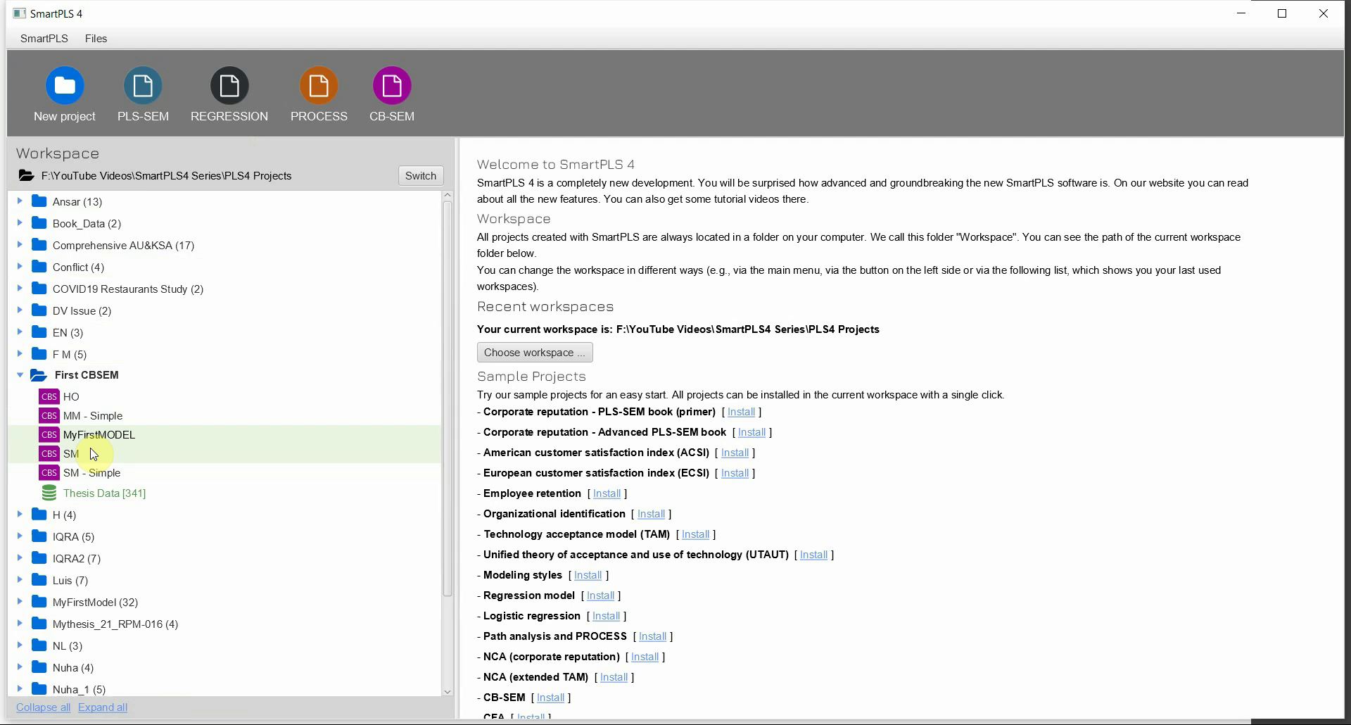
Step: After briefly opening SM - Simple, create a CB-SEM model named cb-sem on Thesis Data
{"action": "left_click", "coordinate": [85, 470]}
{"action": "double_click", "coordinate": [87, 473]}
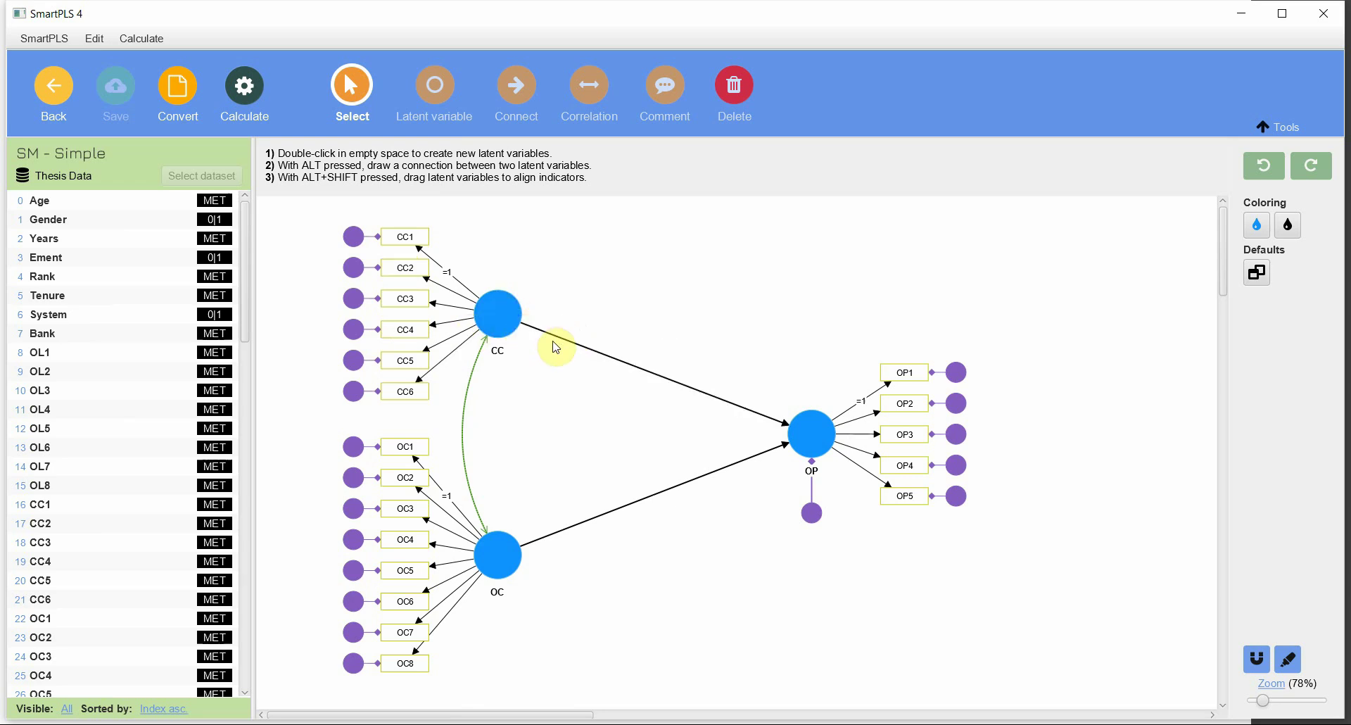
{"action": "left_click", "coordinate": [53, 98]}
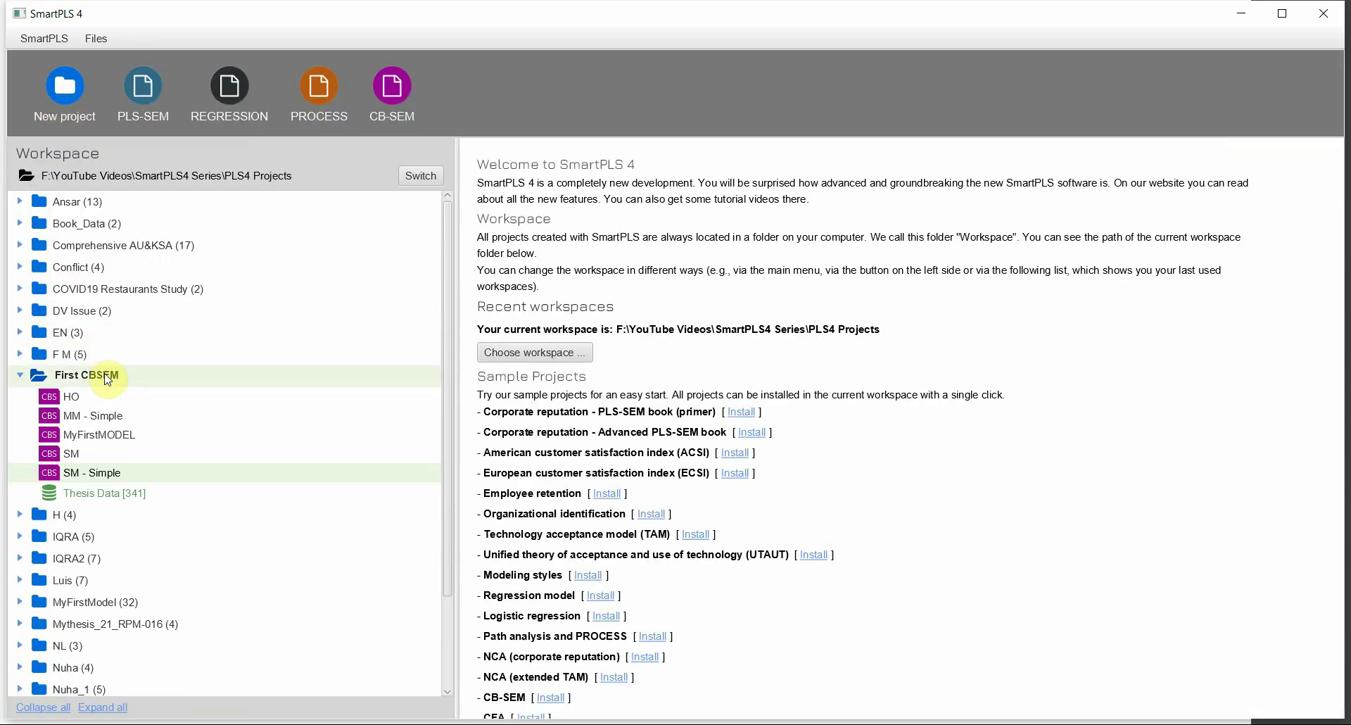
{"action": "left_click", "coordinate": [392, 94]}
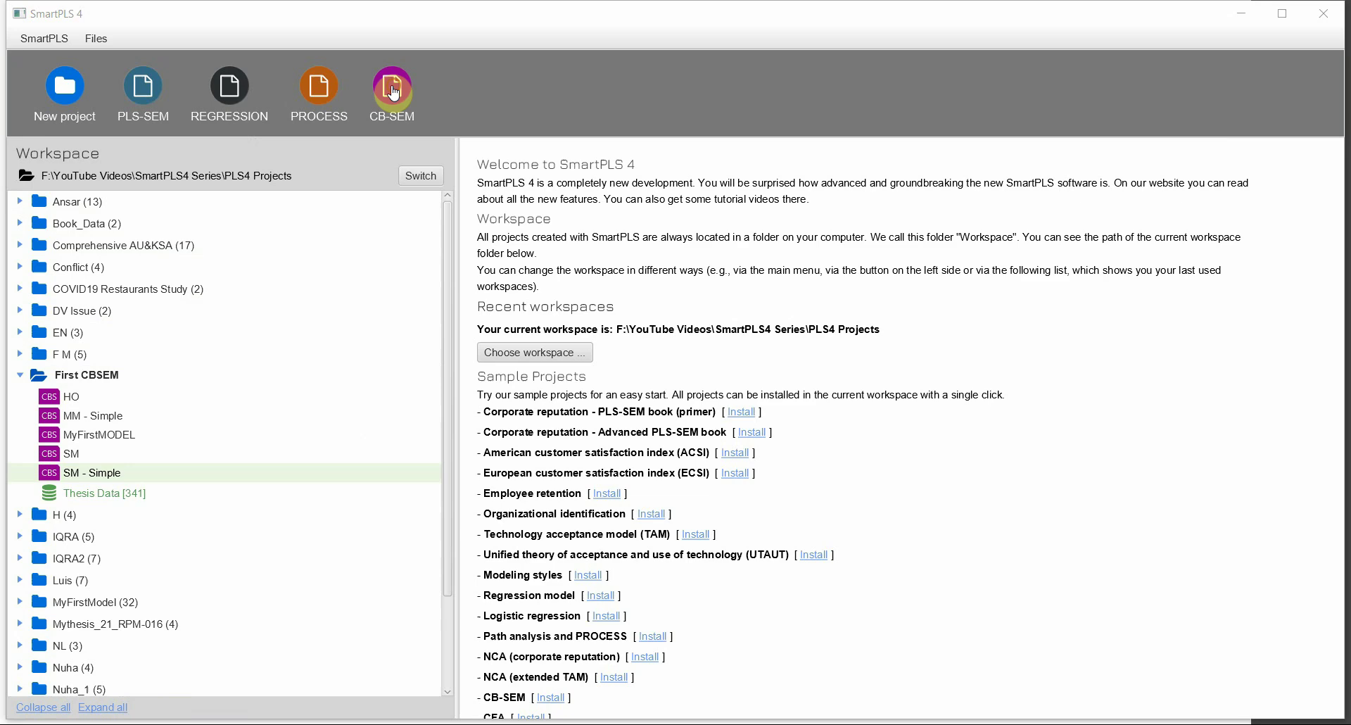
{"action": "left_click", "coordinate": [755, 475]}
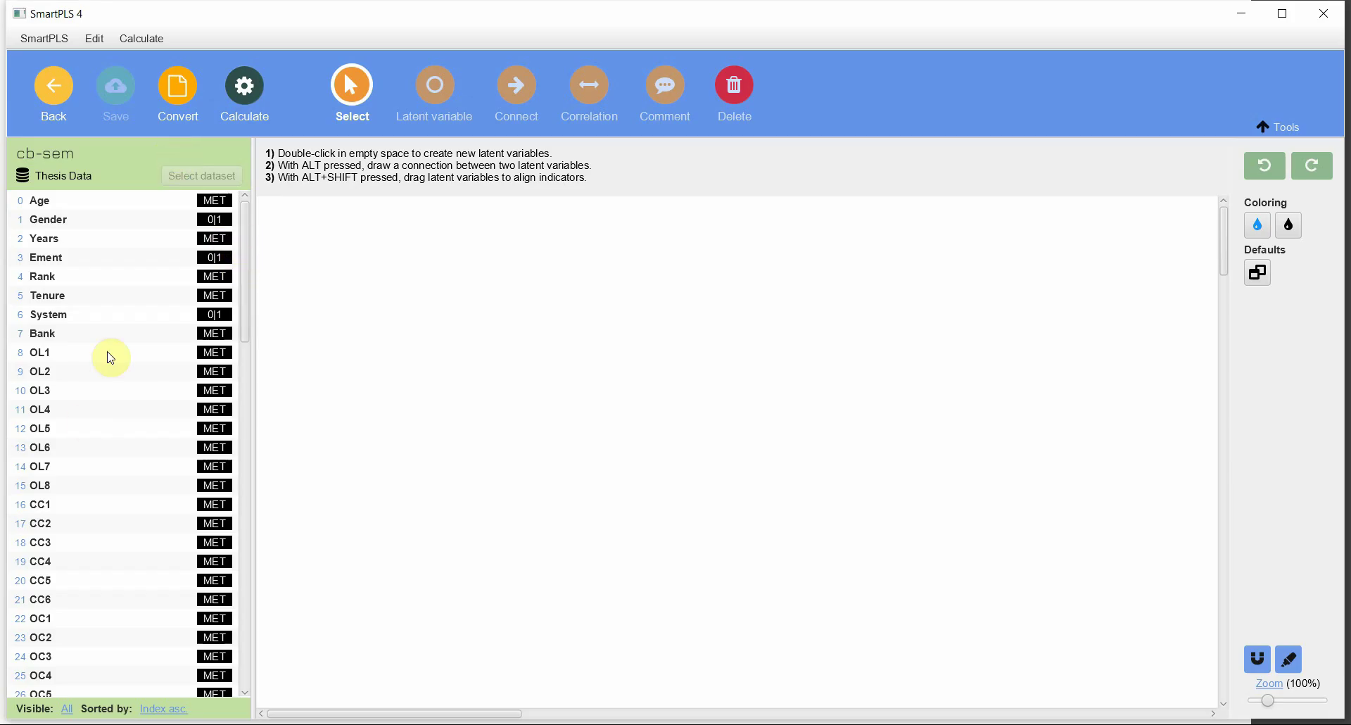
Step: Create constructs CC from CC1–CC6, OC from OC1–OC8 and OP from OP1–OP5
{"action": "left_click", "coordinate": [64, 504]}
{"action": "key", "text": "shift+Down"}
{"action": "key", "text": "shift+Down"}
{"action": "key", "text": "shift+Down"}
{"action": "key", "text": "shift+Down"}
{"action": "key", "text": "shift+Down"}
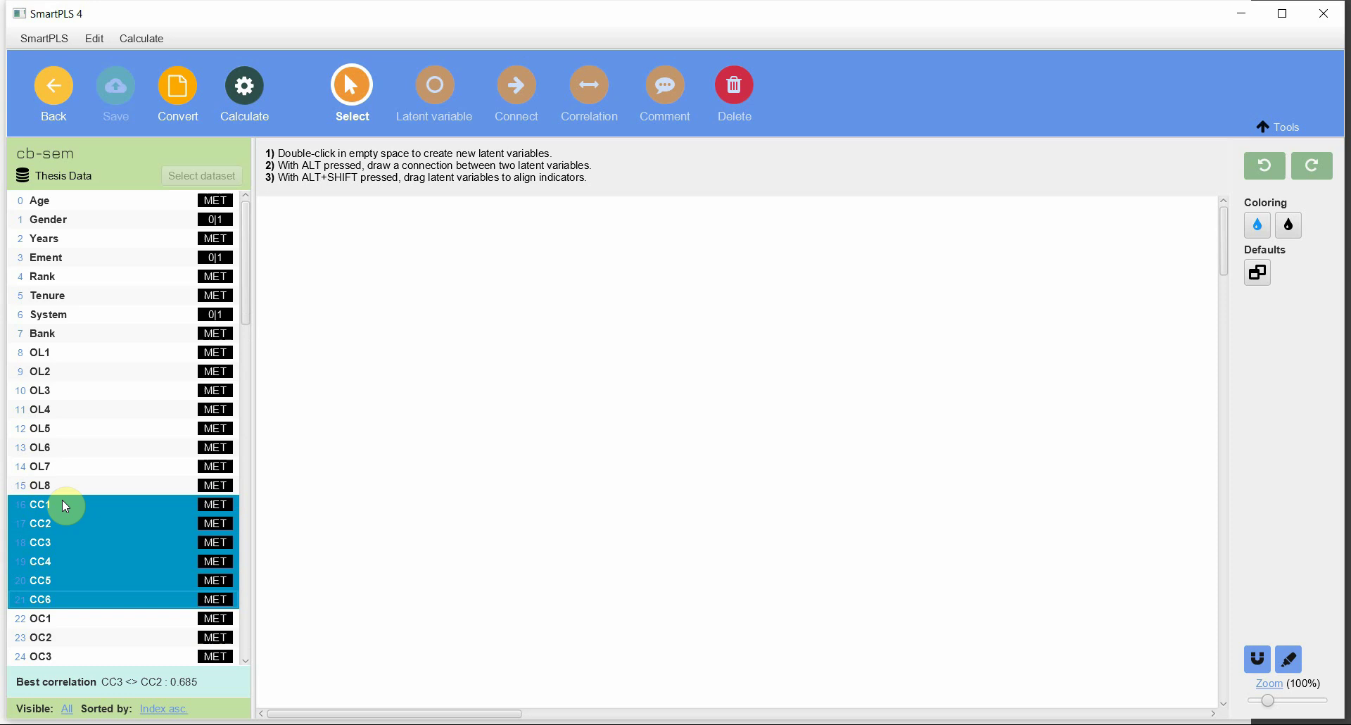
{"action": "left_click_drag", "start_coordinate": [62, 505], "coordinate": [442, 283]}
{"action": "key", "text": "Escape"}
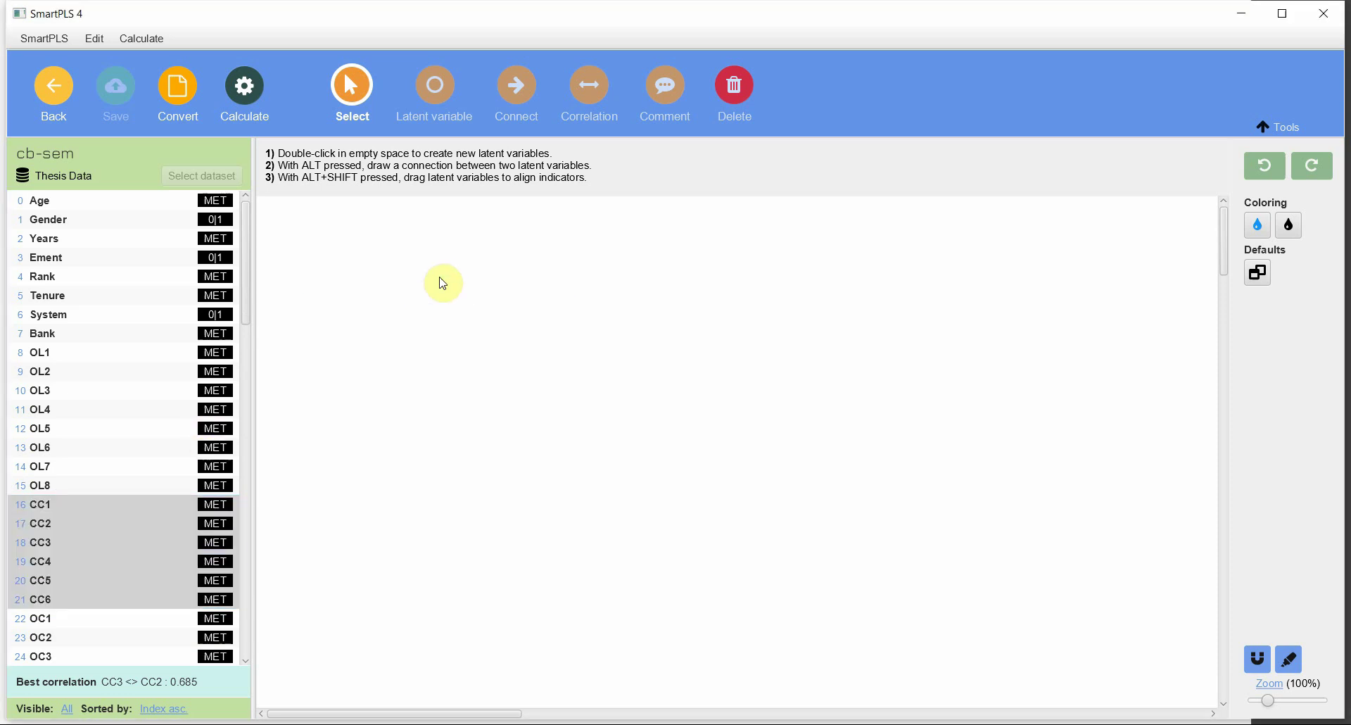
{"action": "left_click", "coordinate": [122, 615]}
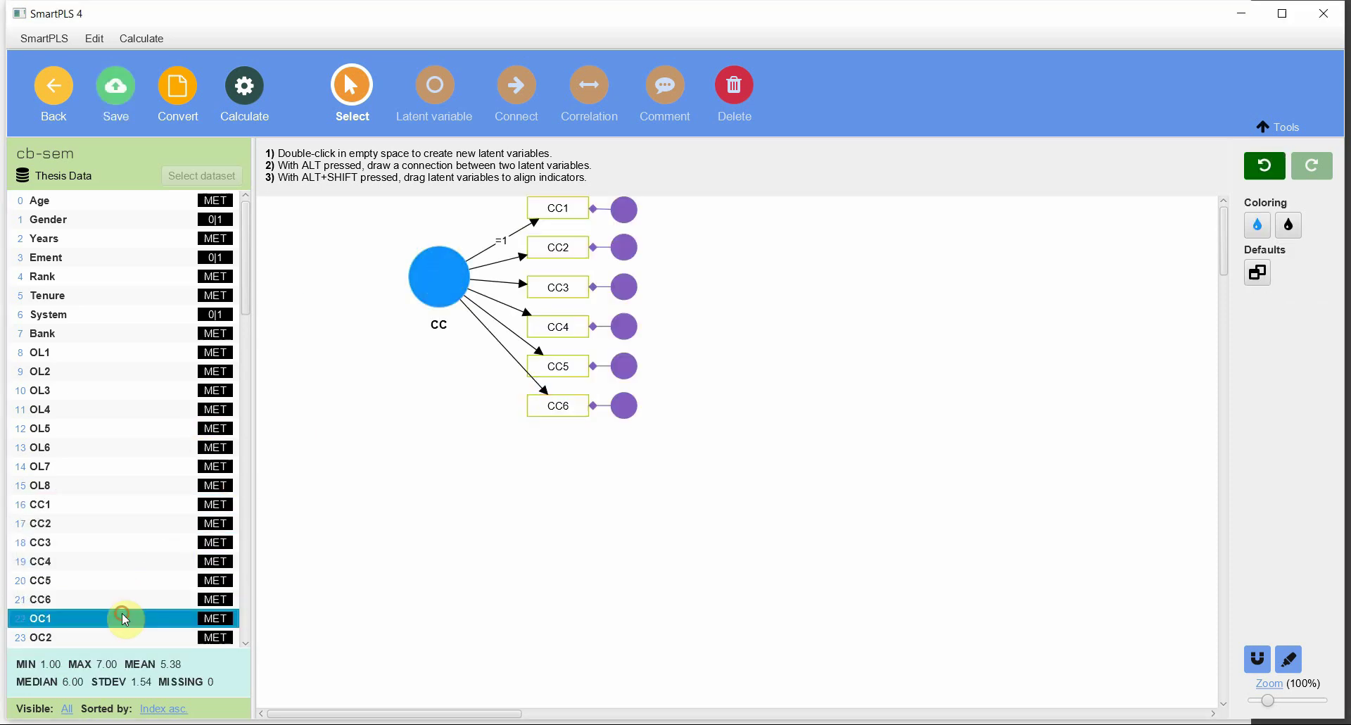
{"action": "key", "text": "shift+Down"}
{"action": "key", "text": "shift+Down"}
{"action": "key", "text": "shift+Down"}
{"action": "key", "text": "shift+Down"}
{"action": "key", "text": "shift+Down"}
{"action": "key", "text": "shift+Down"}
{"action": "key", "text": "shift+Down"}
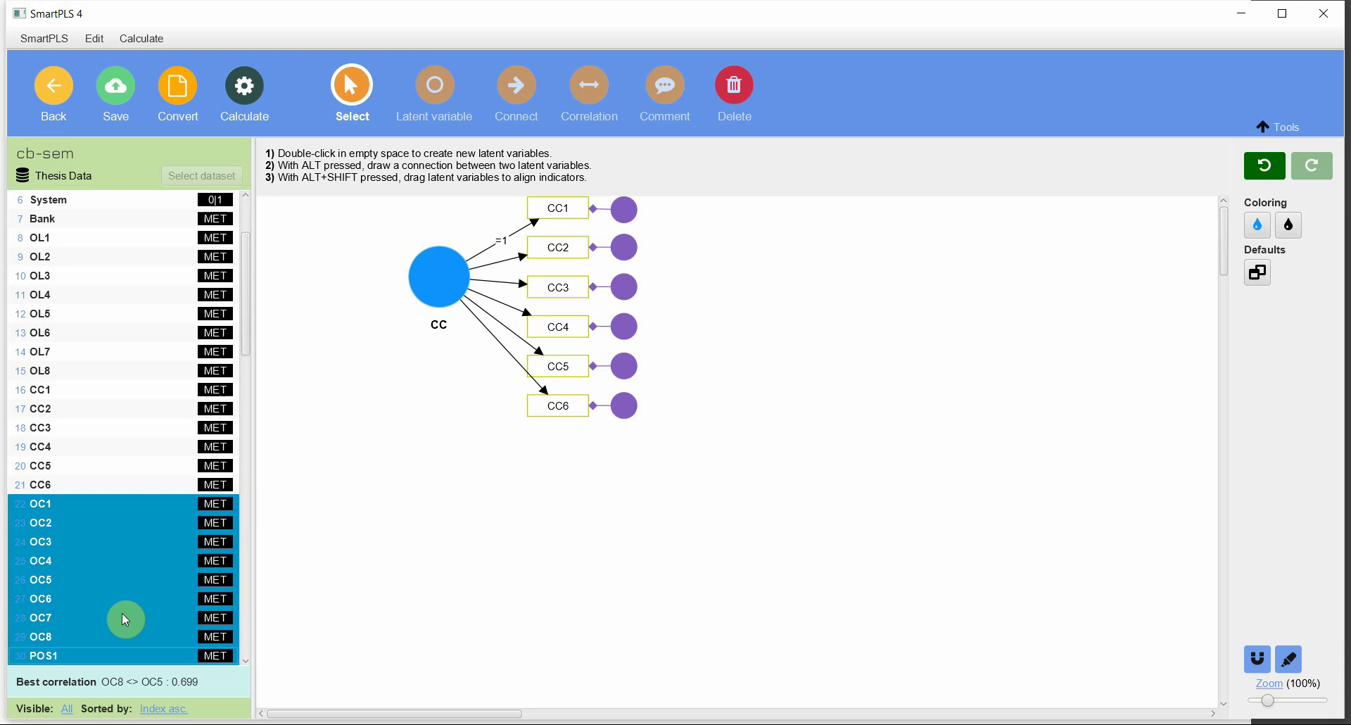
{"action": "left_click_drag", "start_coordinate": [124, 619], "coordinate": [431, 524]}
{"action": "key", "text": "Return"}
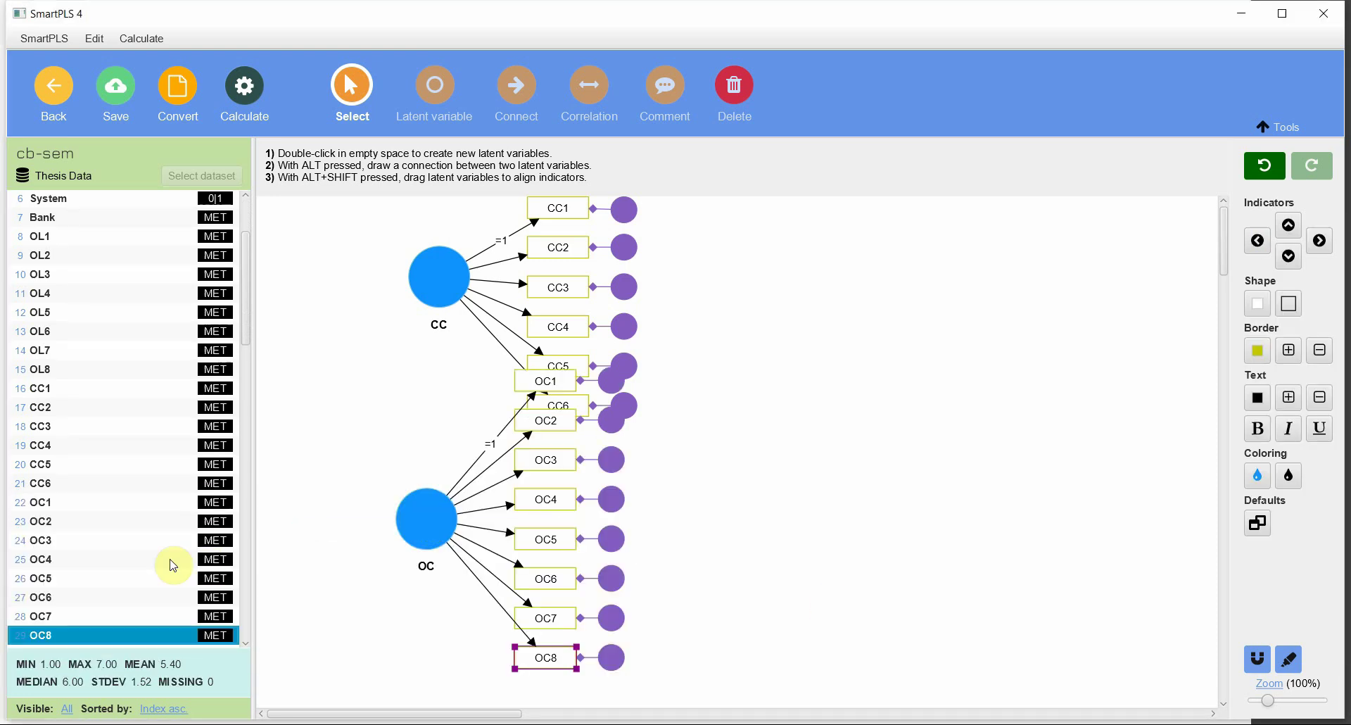
{"action": "scroll", "coordinate": [174, 562], "scroll_direction": "down", "scroll_amount": 20}
{"action": "left_click", "coordinate": [55, 427]}
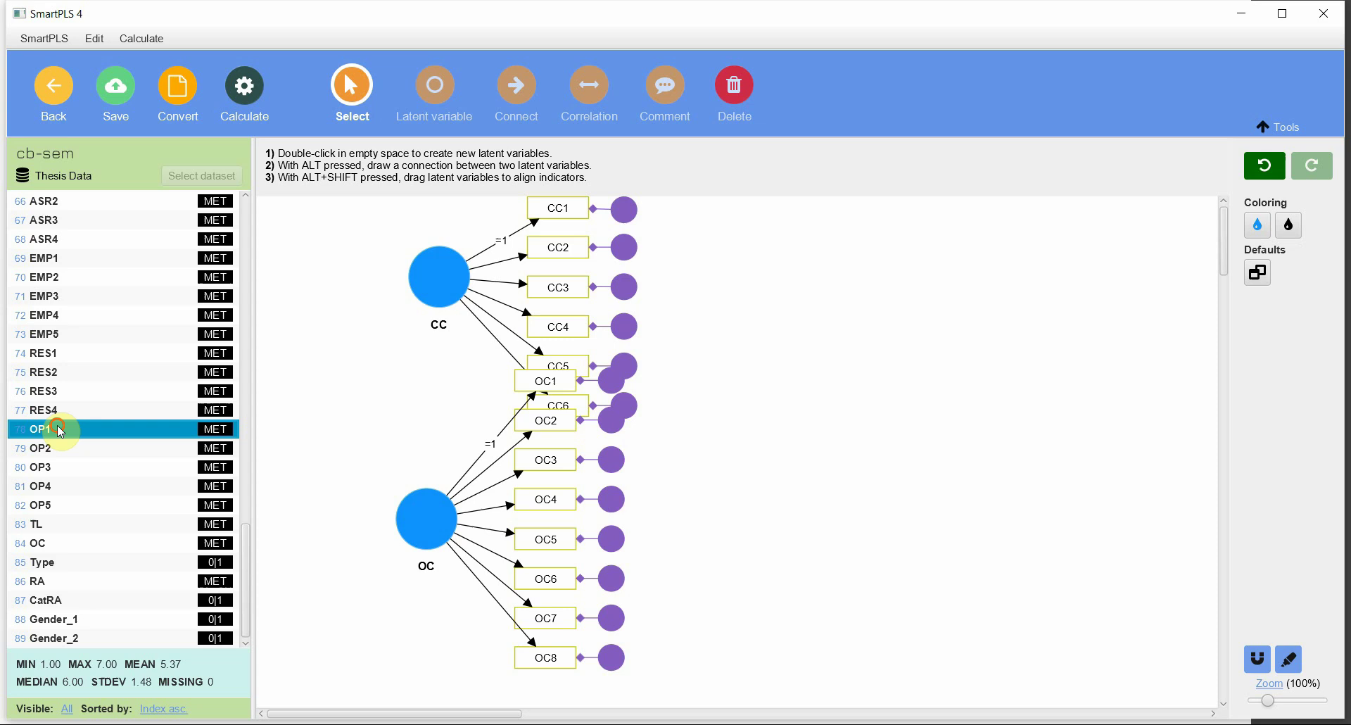
{"action": "key", "text": "shift+Down"}
{"action": "key", "text": "shift+Down"}
{"action": "key", "text": "shift+Down"}
{"action": "key", "text": "shift+Down"}
{"action": "left_click_drag", "start_coordinate": [57, 429], "coordinate": [922, 415]}
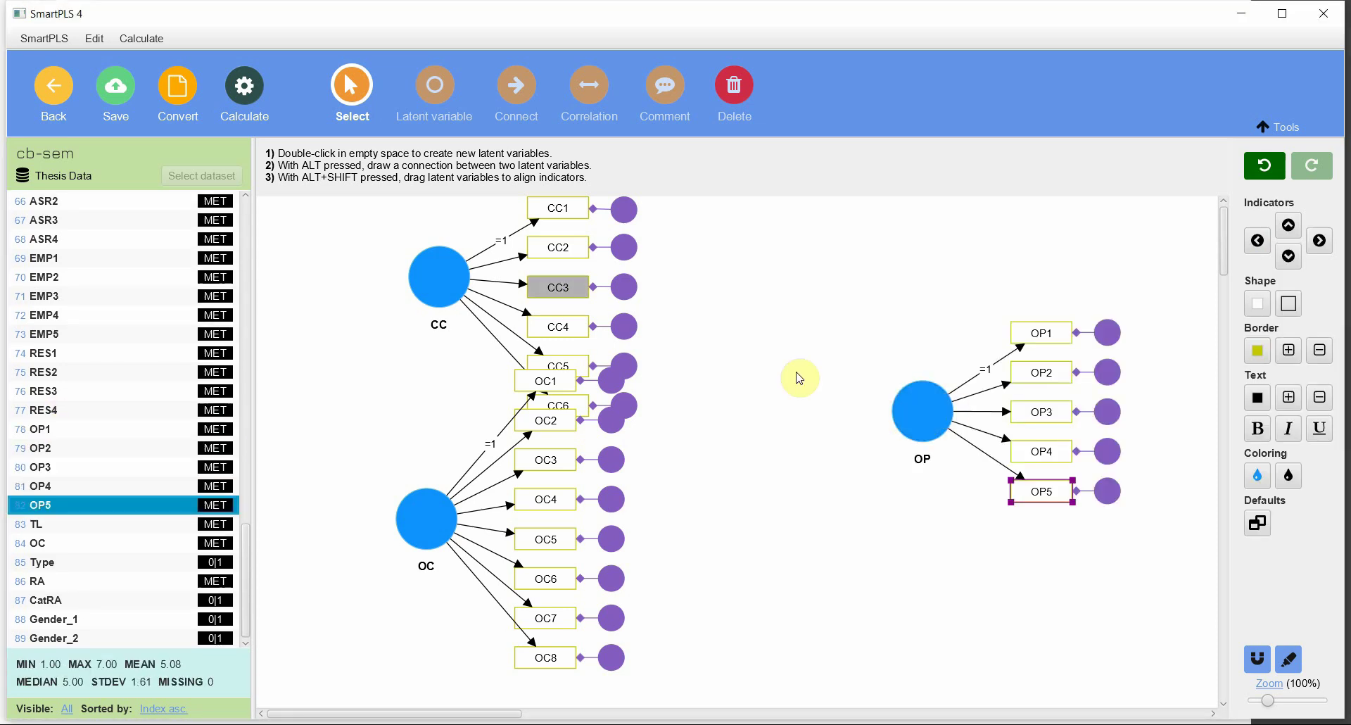
Step: Place CC and OC indicators on the left, zoom to 89%, and separate the constructs
{"action": "left_click", "coordinate": [435, 304]}
{"action": "left_click", "coordinate": [1256, 240]}
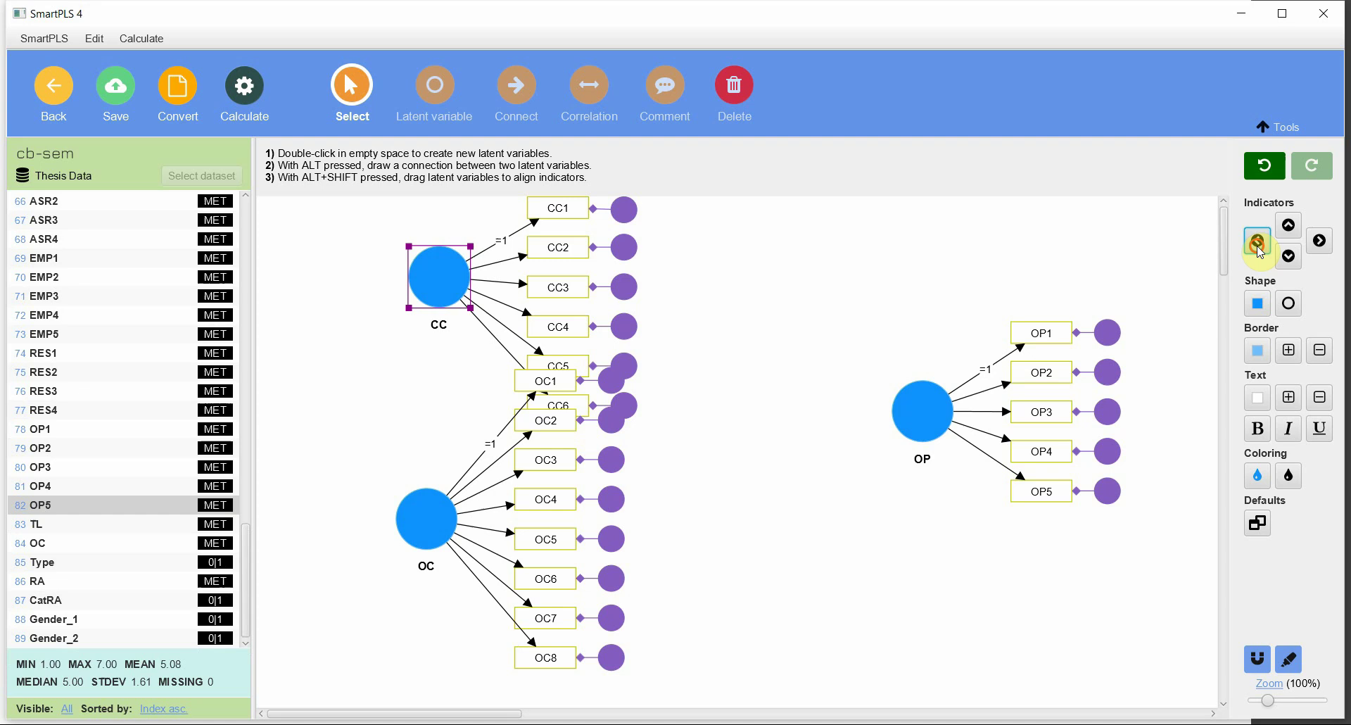
{"action": "left_click", "coordinate": [426, 517]}
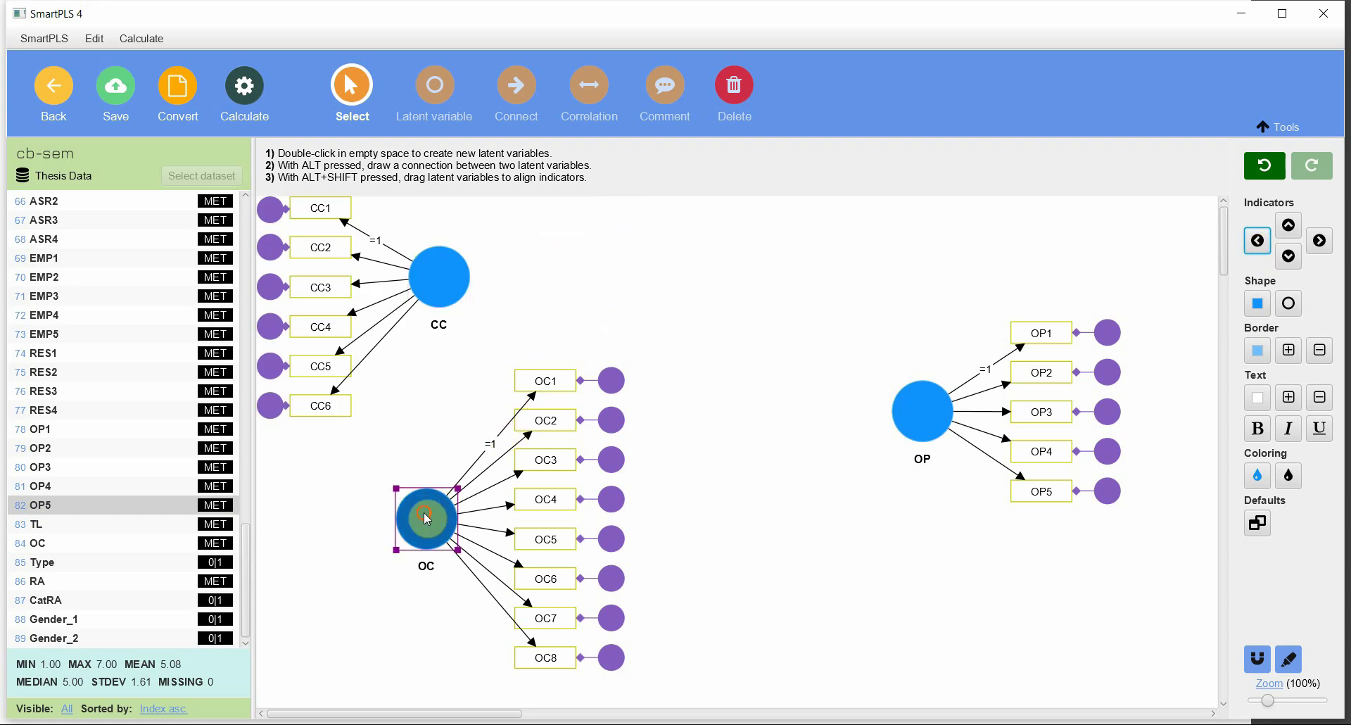
{"action": "left_click", "coordinate": [1257, 240]}
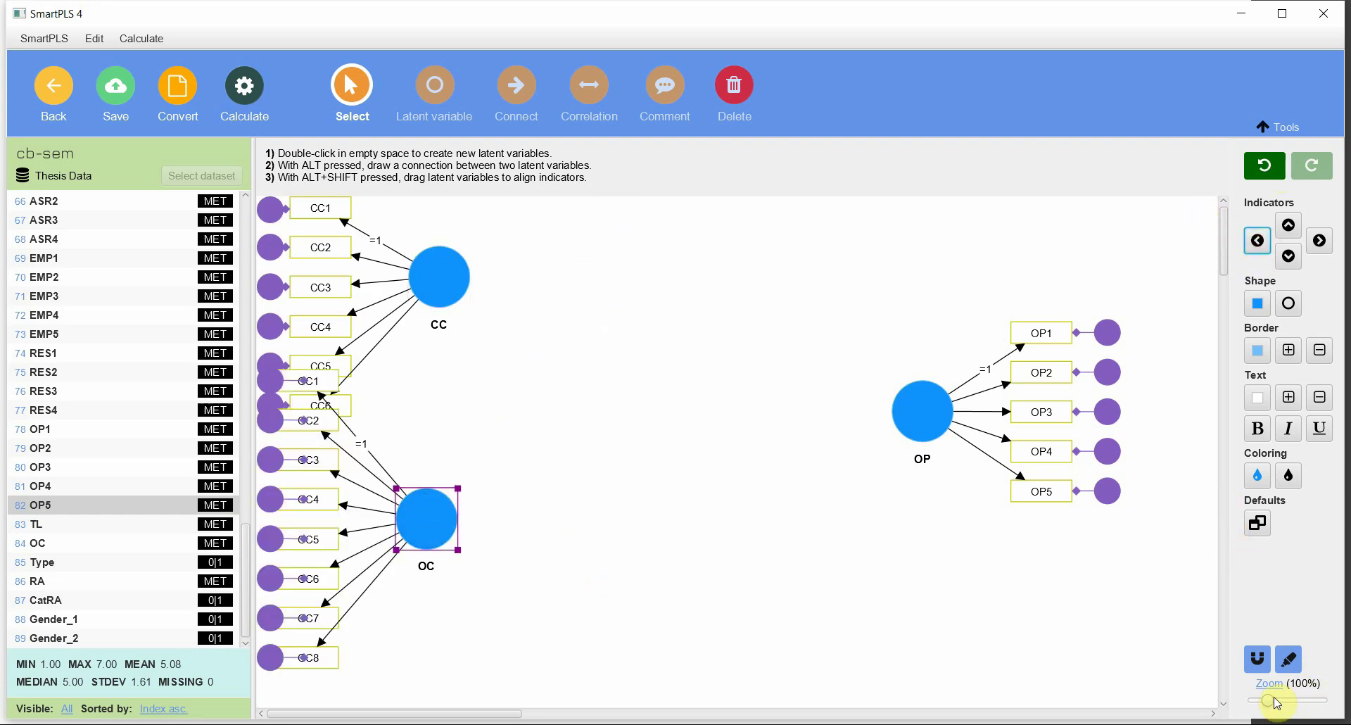
{"action": "left_click_drag", "start_coordinate": [1268, 700], "coordinate": [1264, 700]}
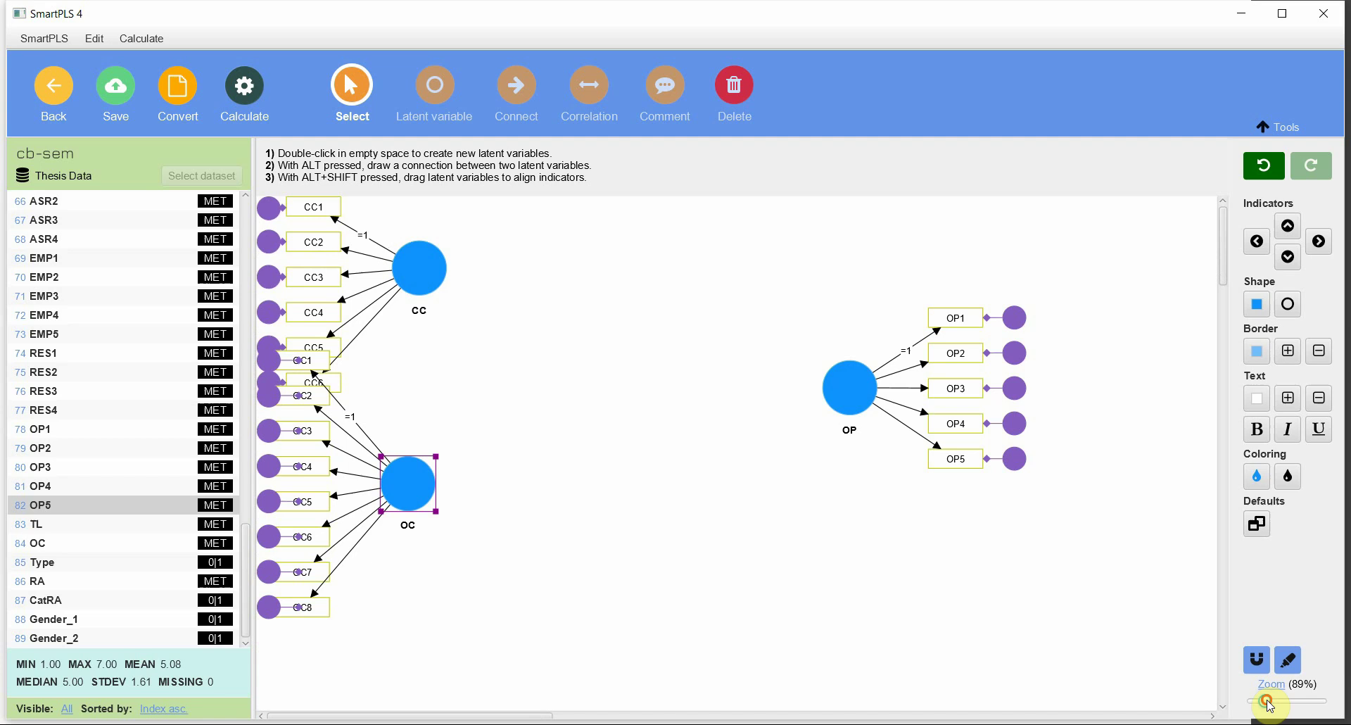
{"action": "left_click", "coordinate": [420, 491]}
{"action": "left_click_drag", "start_coordinate": [422, 492], "coordinate": [473, 569]}
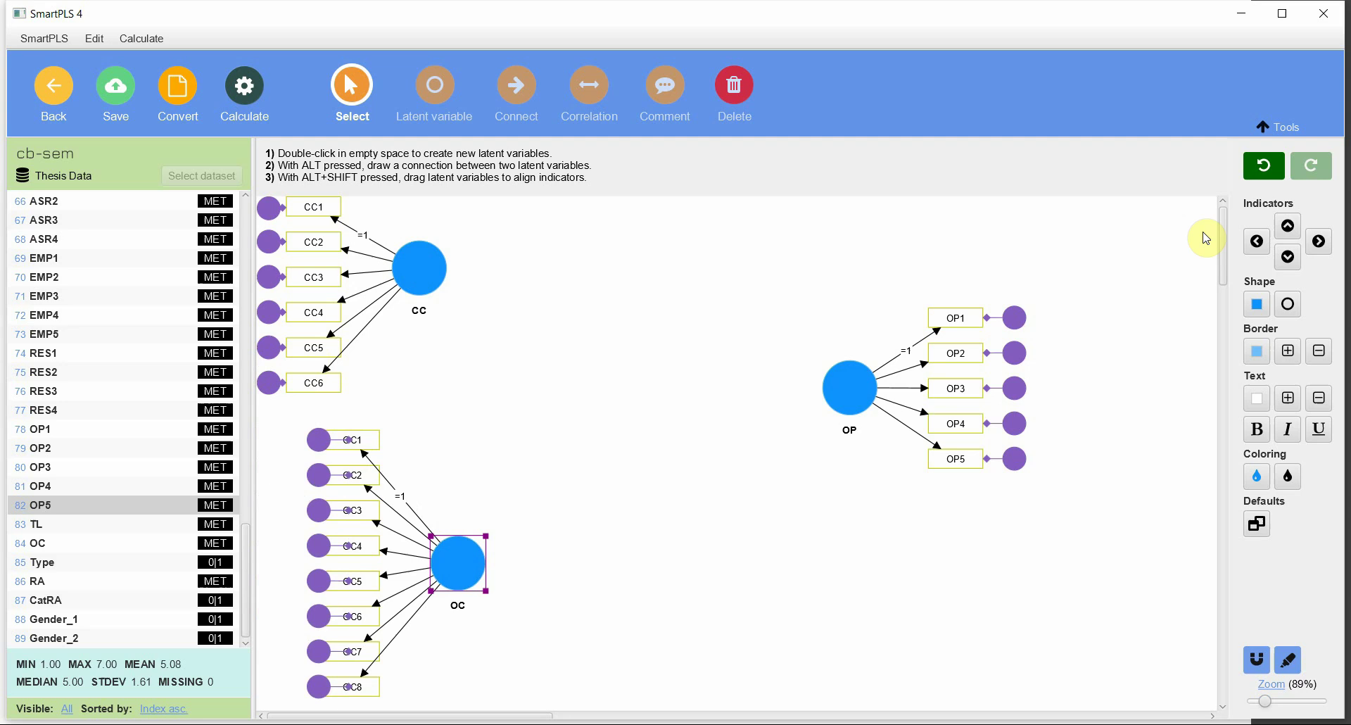
{"action": "left_click", "coordinate": [1257, 241]}
{"action": "left_click", "coordinate": [418, 273]}
{"action": "left_click_drag", "start_coordinate": [420, 274], "coordinate": [850, 387]}
Step: Realign CC's indicators left, draw the OC→OP path, and correlate CC with OC
{"action": "left_click", "coordinate": [1256, 241]}
{"action": "left_click", "coordinate": [517, 88]}
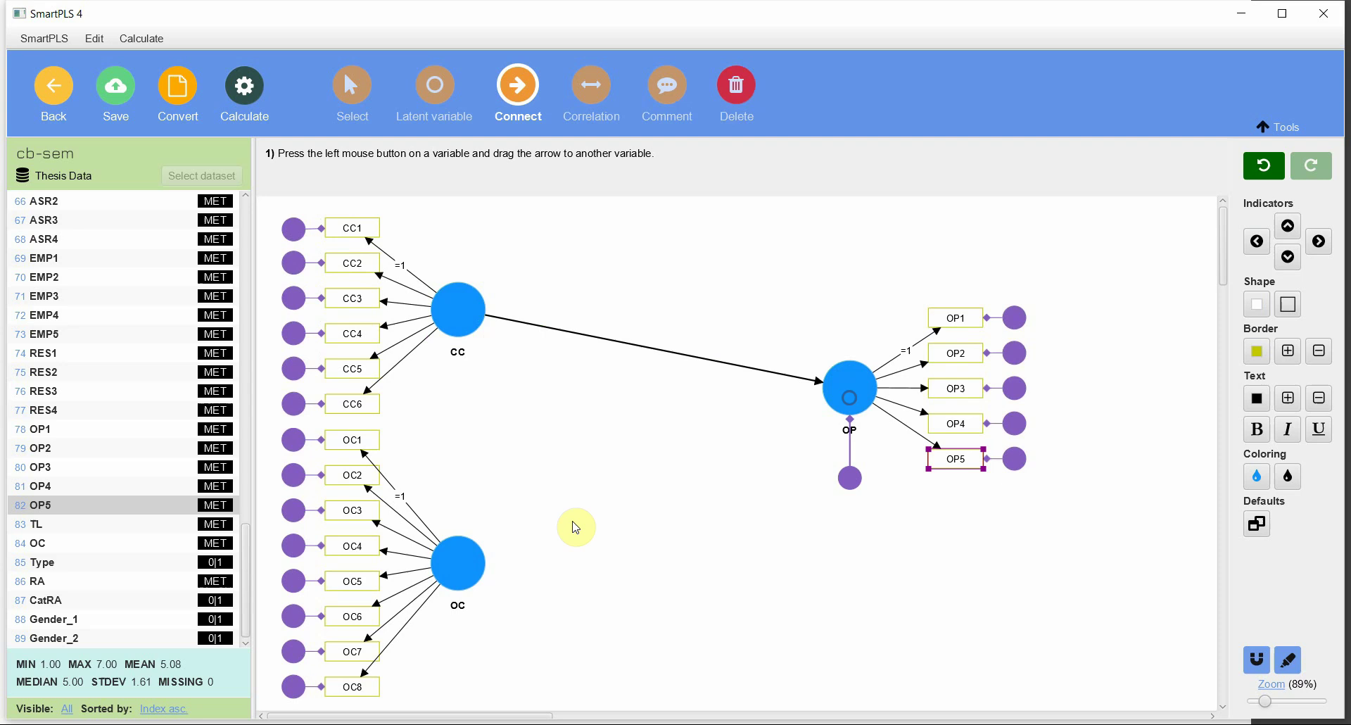
{"action": "left_click_drag", "start_coordinate": [461, 561], "coordinate": [707, 438]}
{"action": "left_click", "coordinate": [343, 133]}
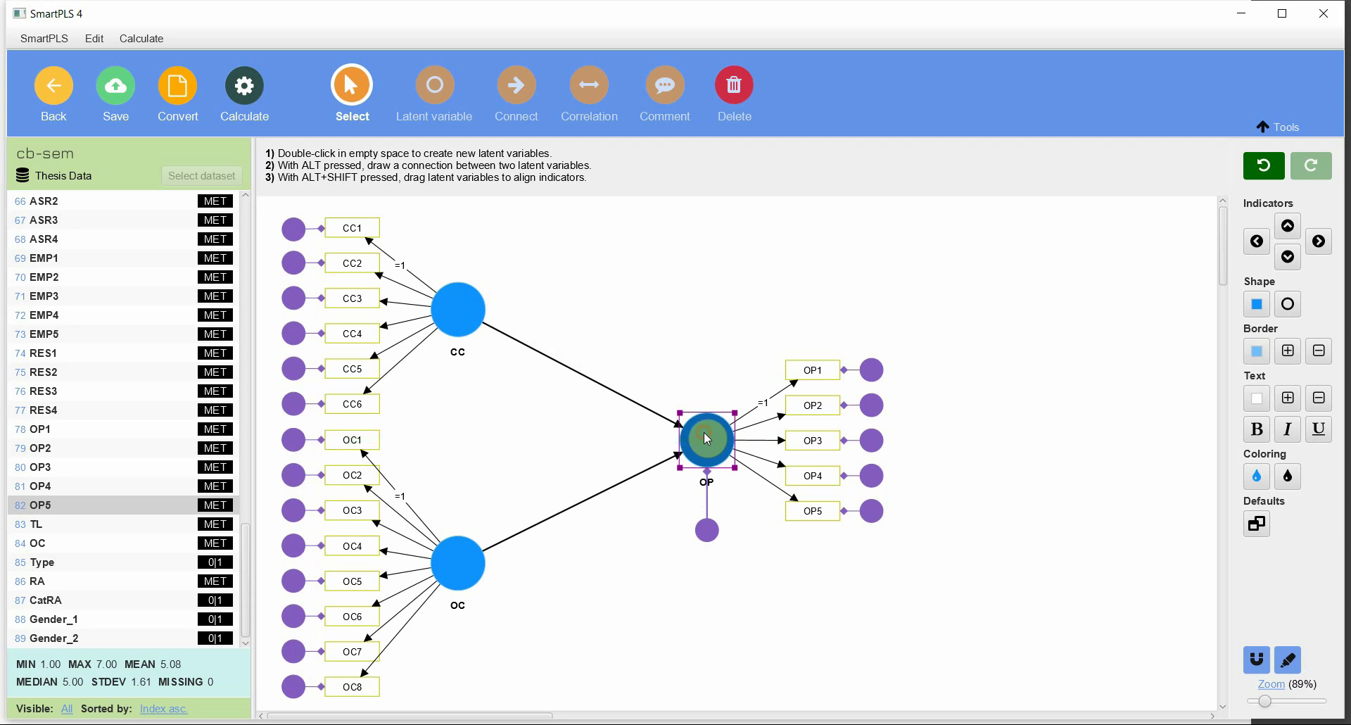
{"action": "left_click", "coordinate": [592, 91]}
{"action": "left_click_drag", "start_coordinate": [464, 313], "coordinate": [461, 546]}
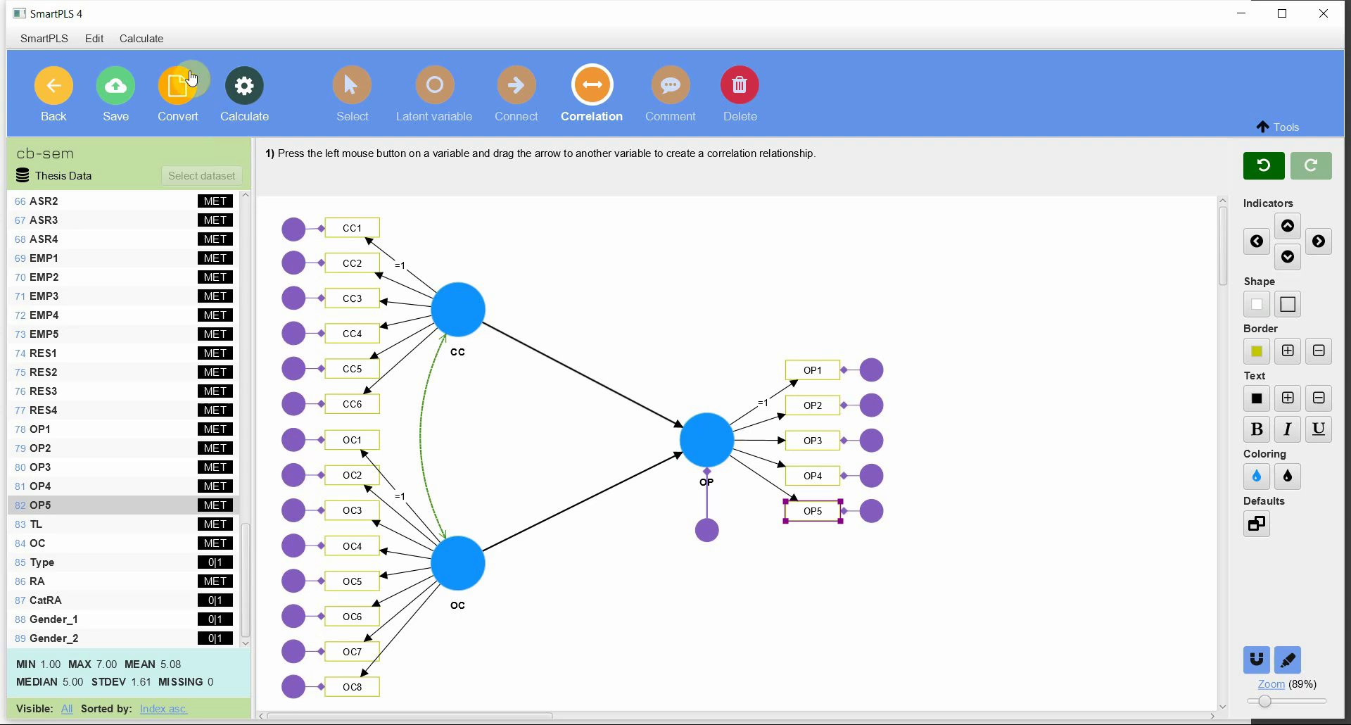
{"action": "left_click", "coordinate": [264, 86]}
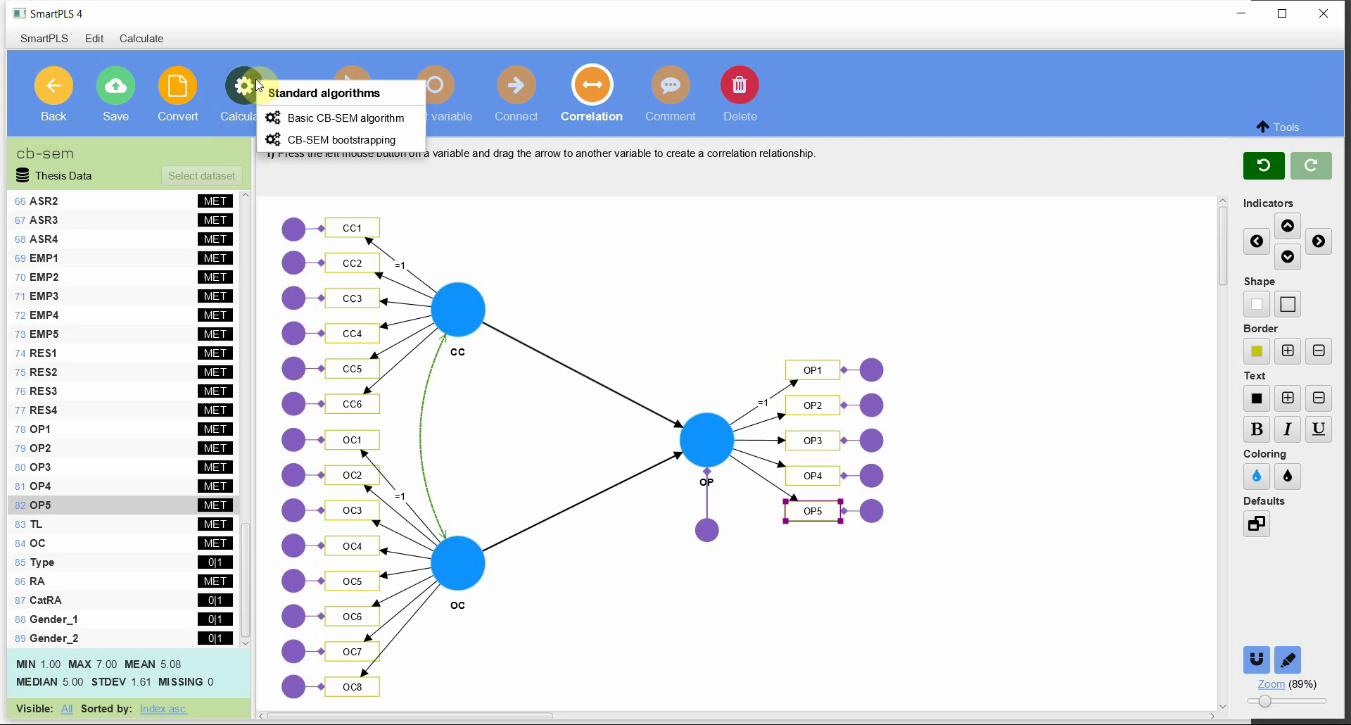
Step: Run the Basic CB-SEM algorithm with its default settings
{"action": "left_click", "coordinate": [307, 111]}
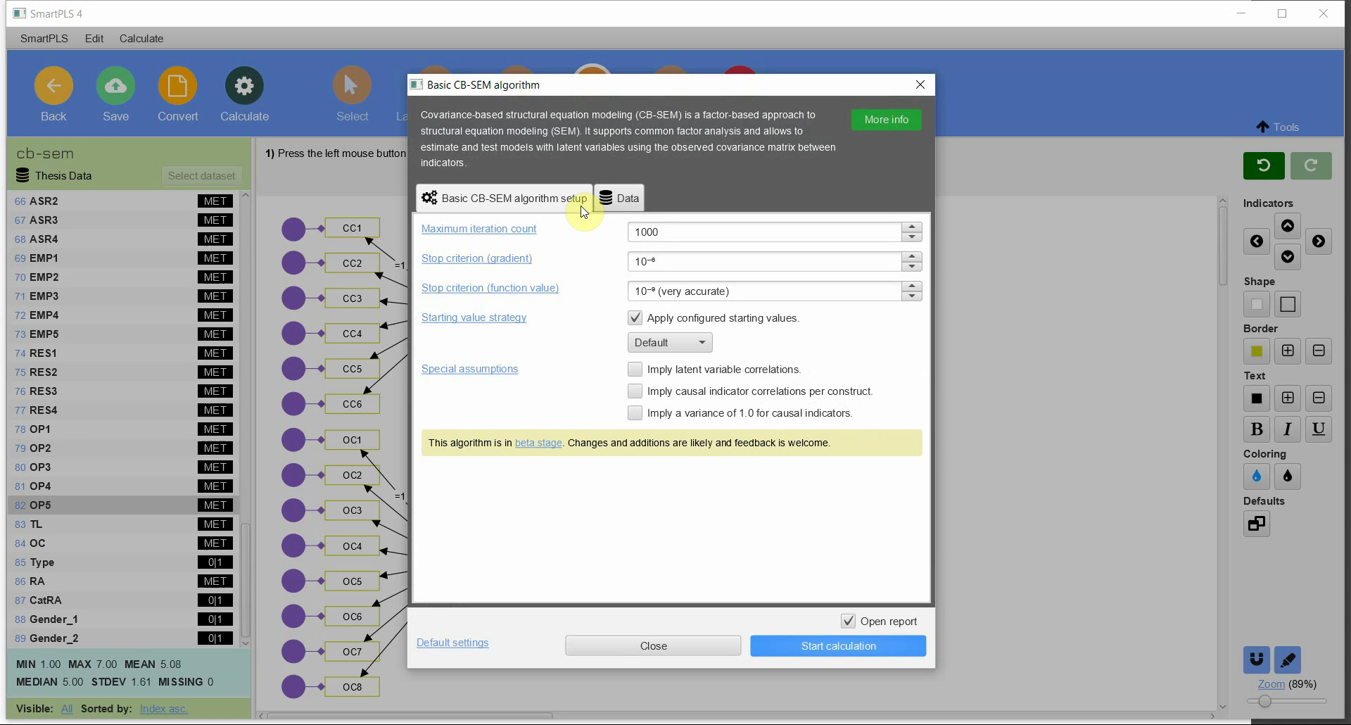
{"action": "left_click", "coordinate": [853, 645]}
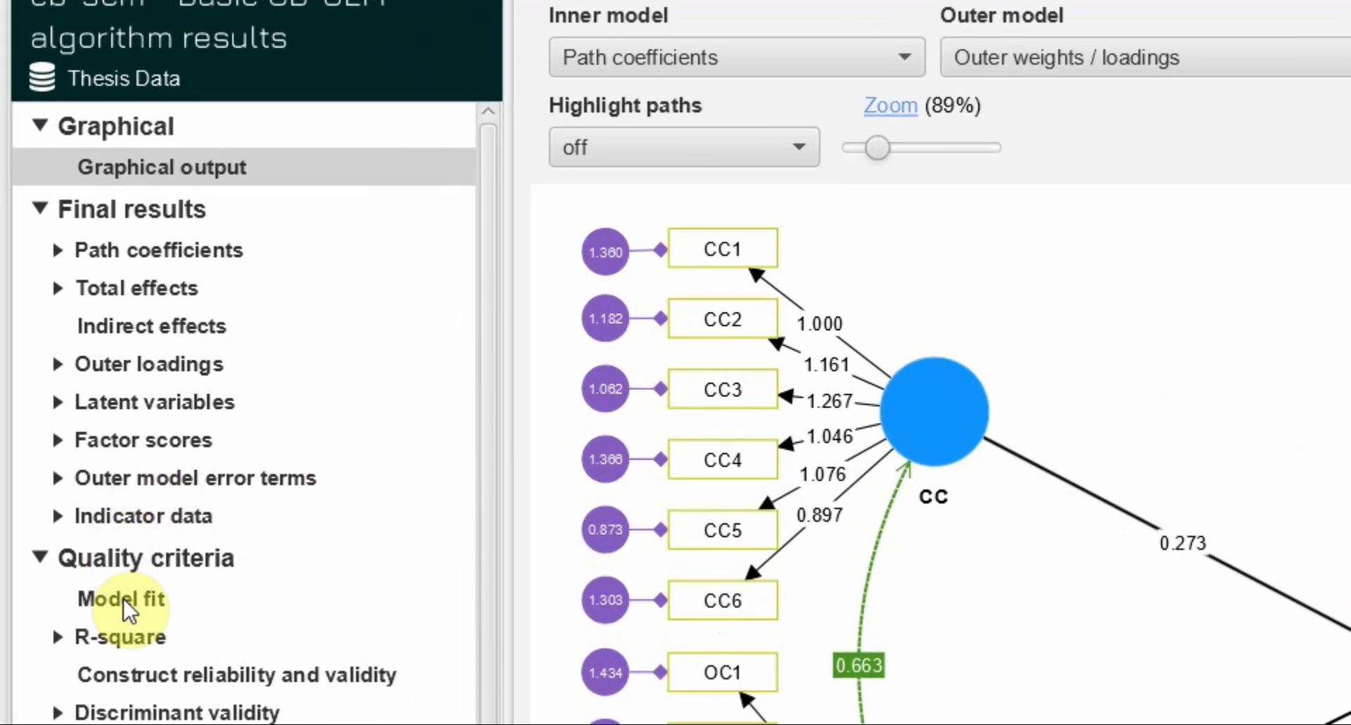
Step: Inspect RMSEA, SRMR, TLI, CFI and ChiSqr/df in Model fit, then return to the model editor
{"action": "left_click", "coordinate": [124, 598]}
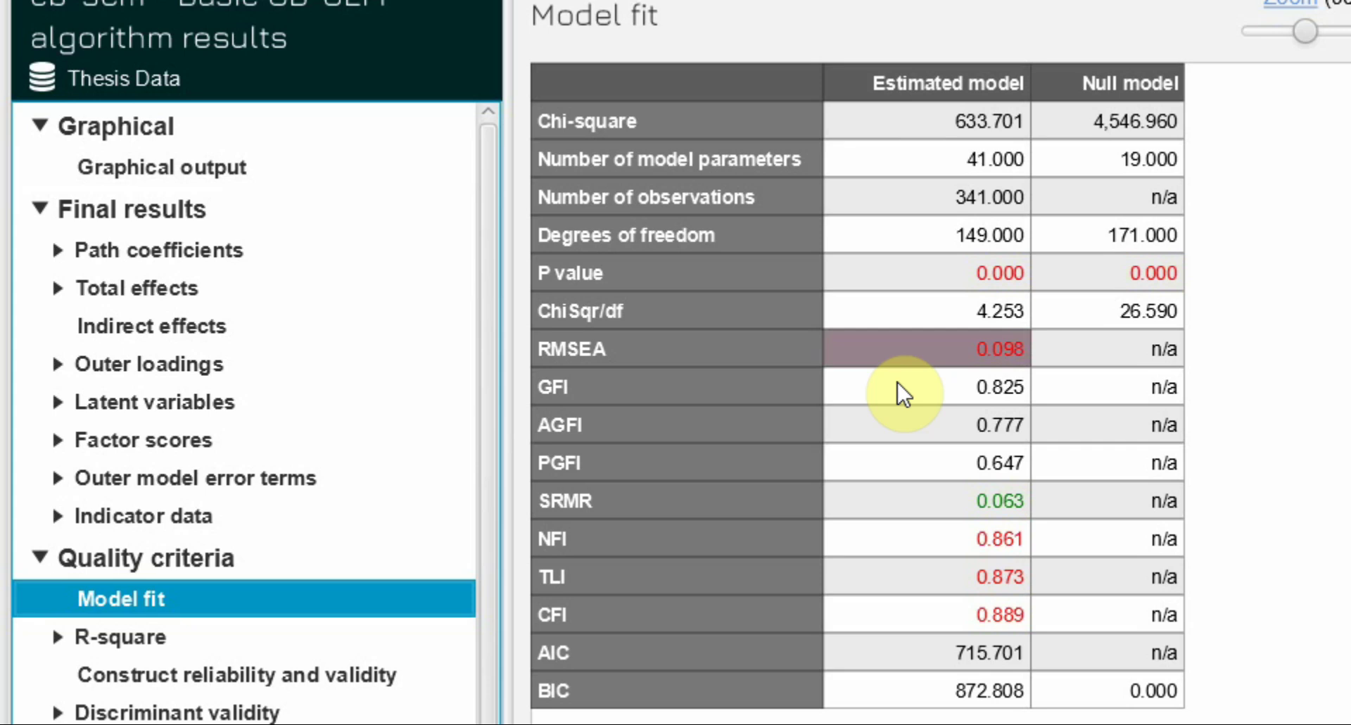
{"action": "left_click", "coordinate": [943, 349]}
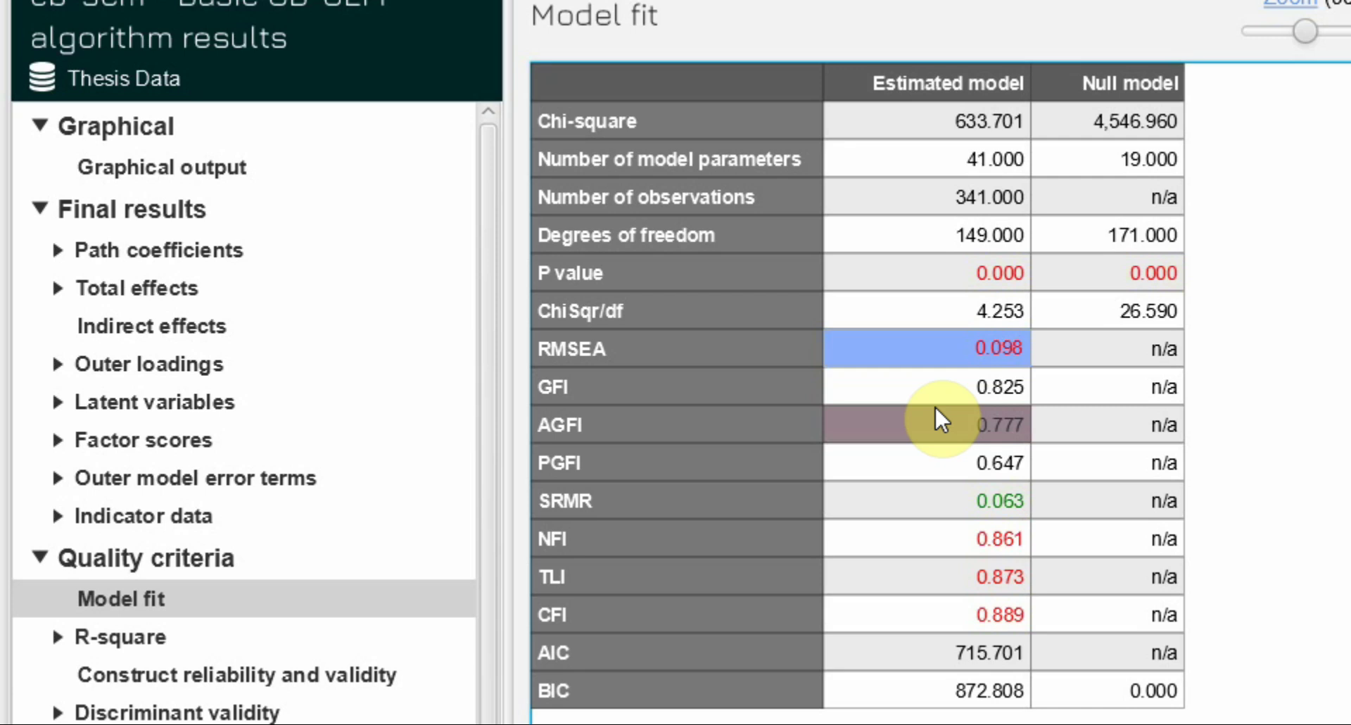
{"action": "left_click", "coordinate": [941, 488]}
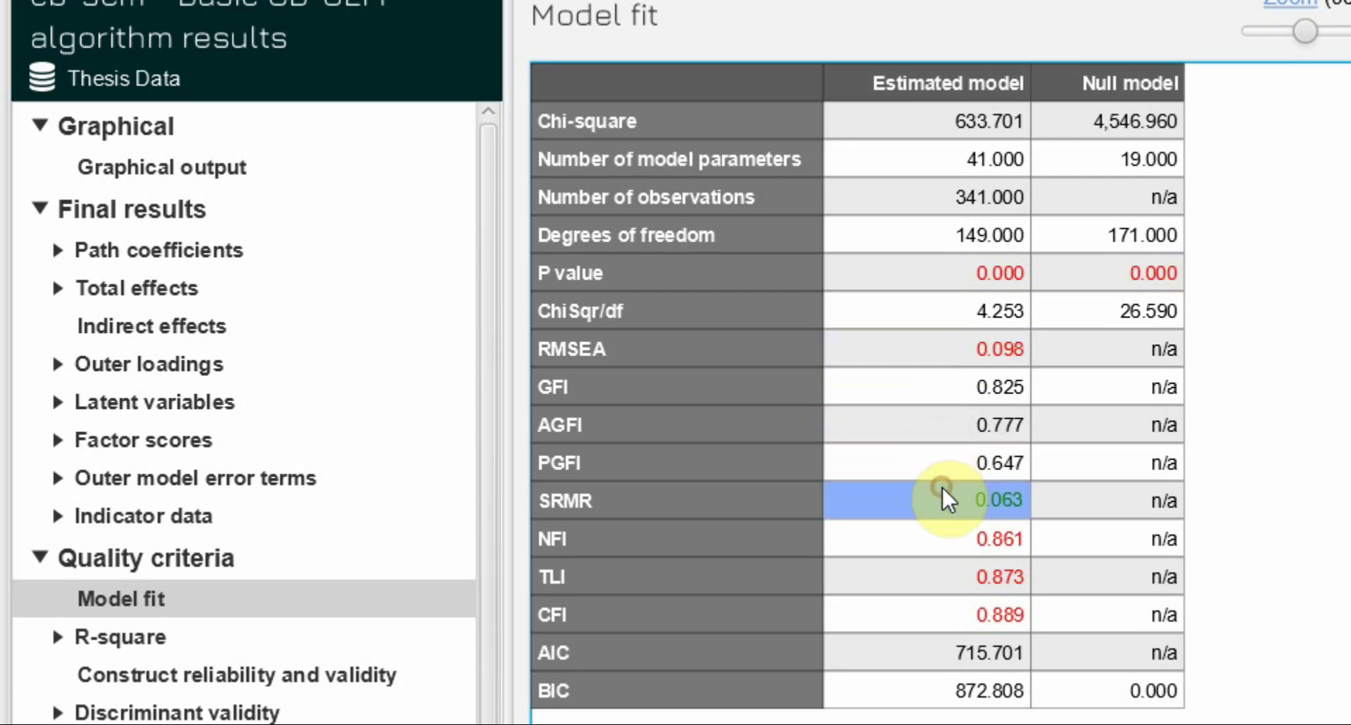
{"action": "left_click", "coordinate": [941, 578]}
{"action": "left_click", "coordinate": [941, 601]}
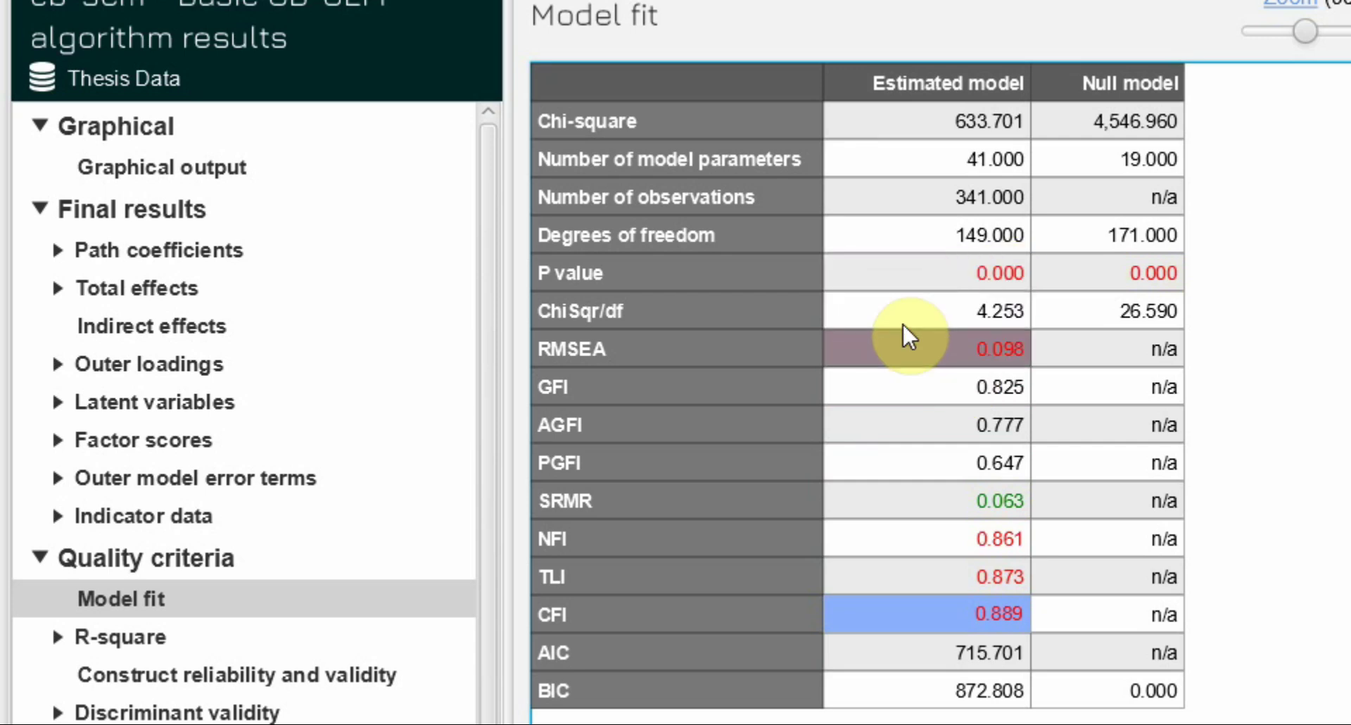
{"action": "left_click", "coordinate": [917, 299]}
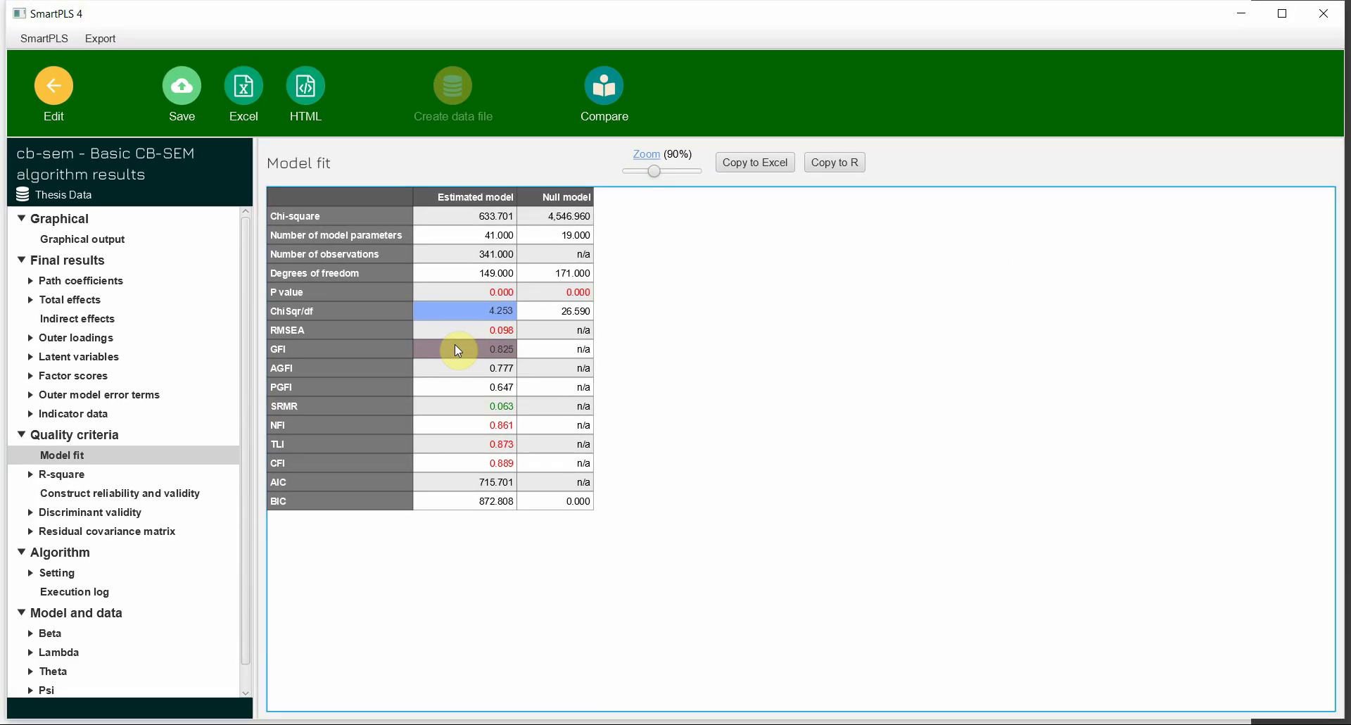
{"action": "left_click", "coordinate": [54, 90]}
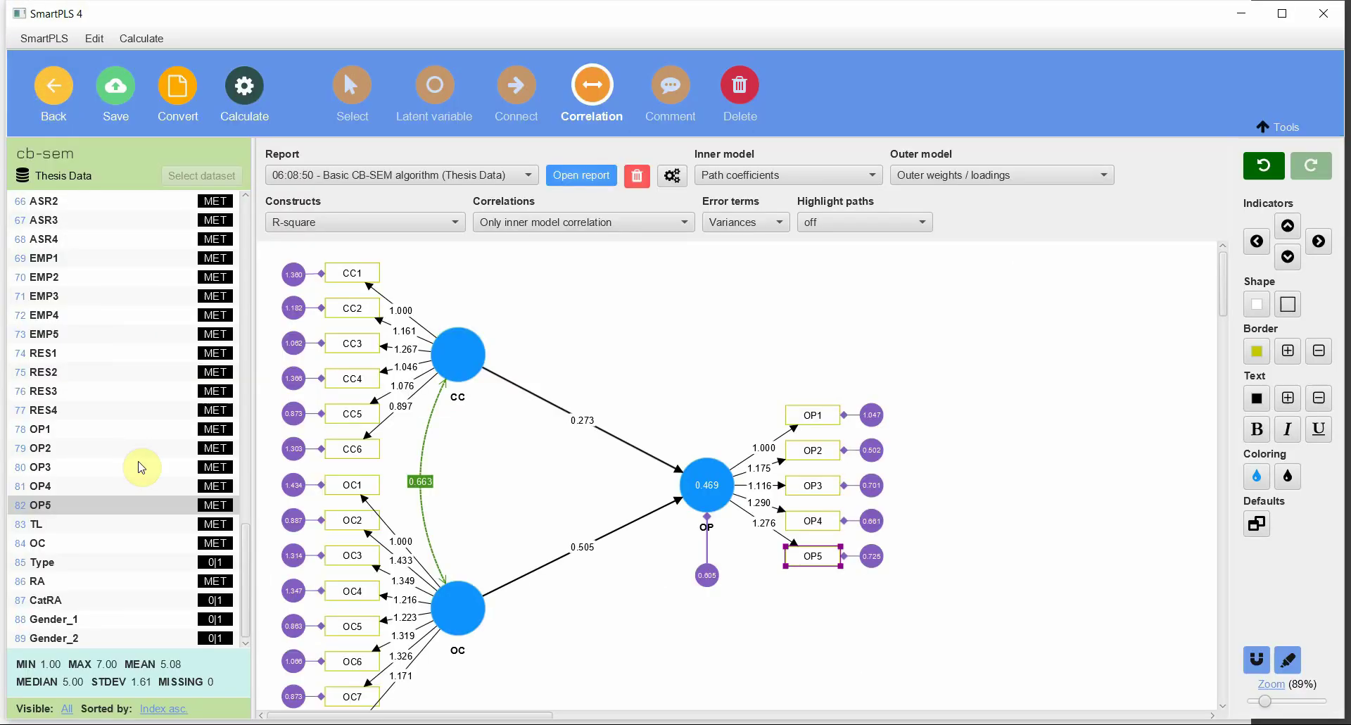
Step: Run CB-SEM bootstrapping with 500 samples and a one-tailed test type
{"action": "mouse_move", "coordinate": [482, 628]}
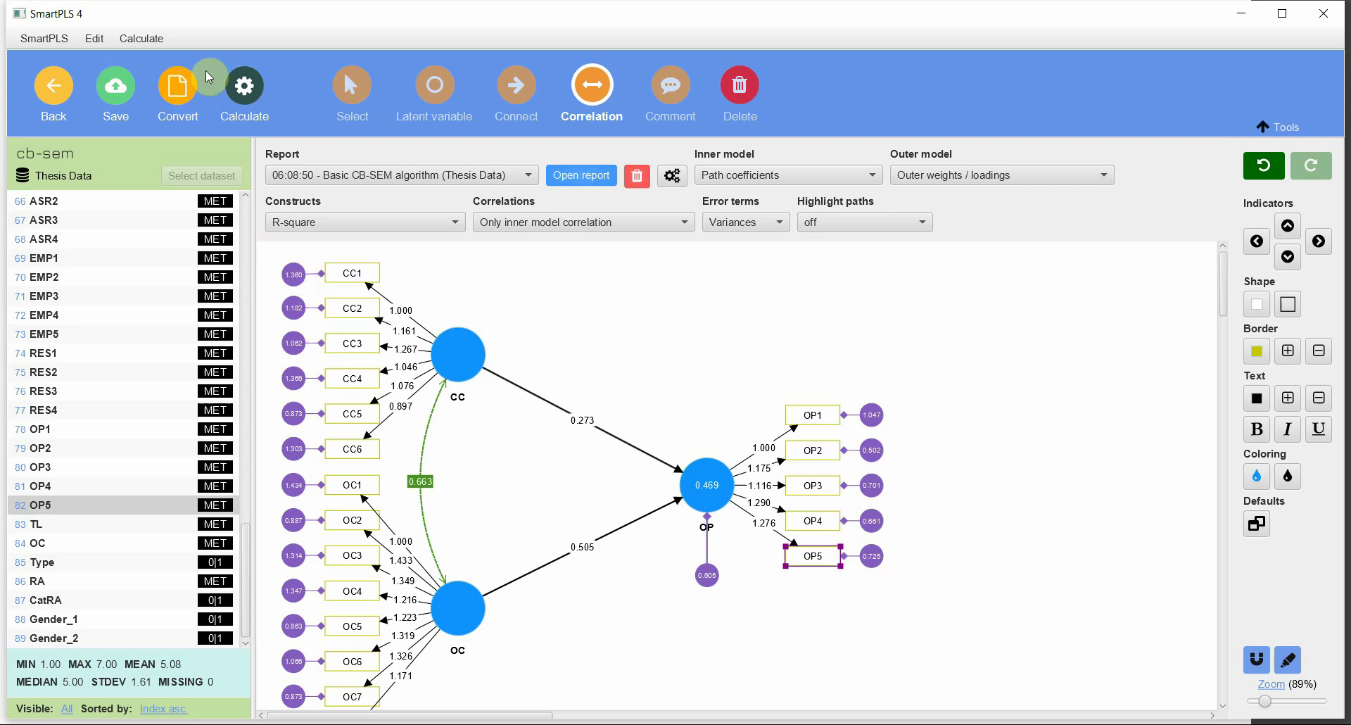
{"action": "left_click", "coordinate": [241, 90]}
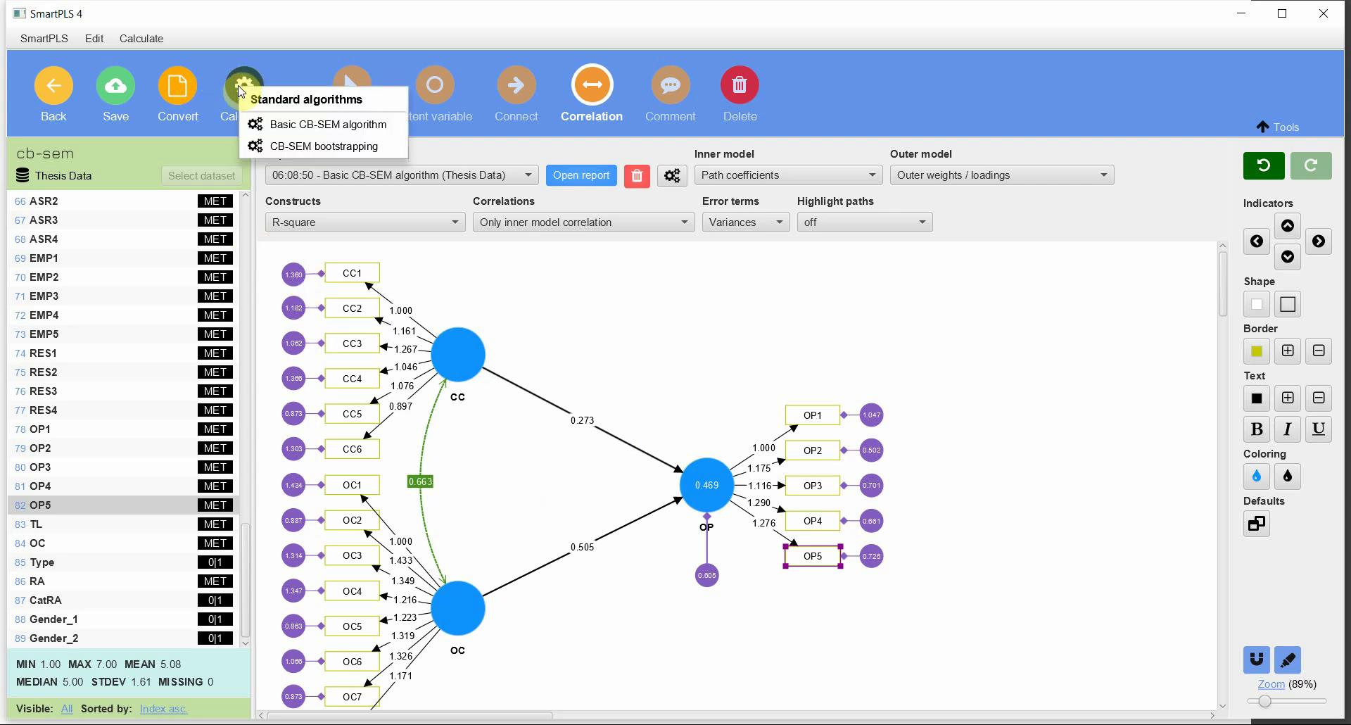
{"action": "left_click", "coordinate": [317, 145]}
{"action": "double_click", "coordinate": [693, 226]}
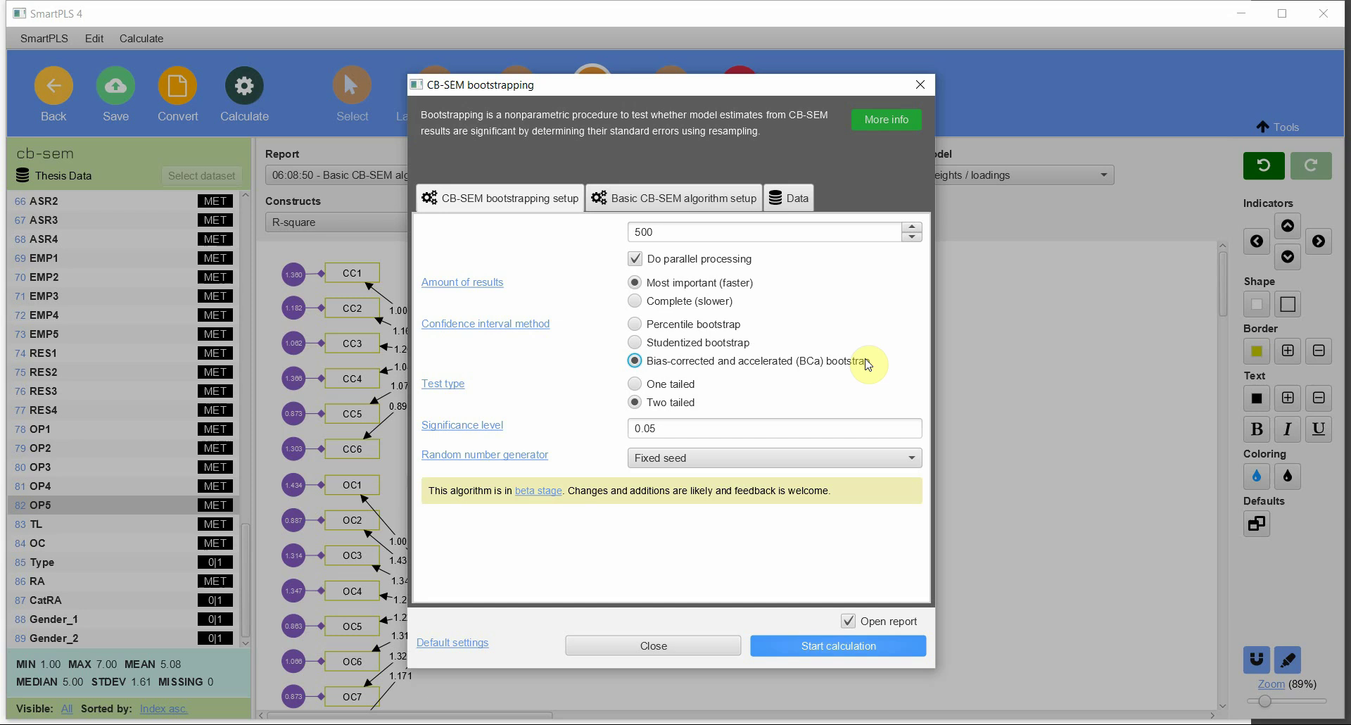
{"action": "left_click", "coordinate": [675, 384]}
{"action": "left_click_drag", "start_coordinate": [628, 80], "coordinate": [859, 64]}
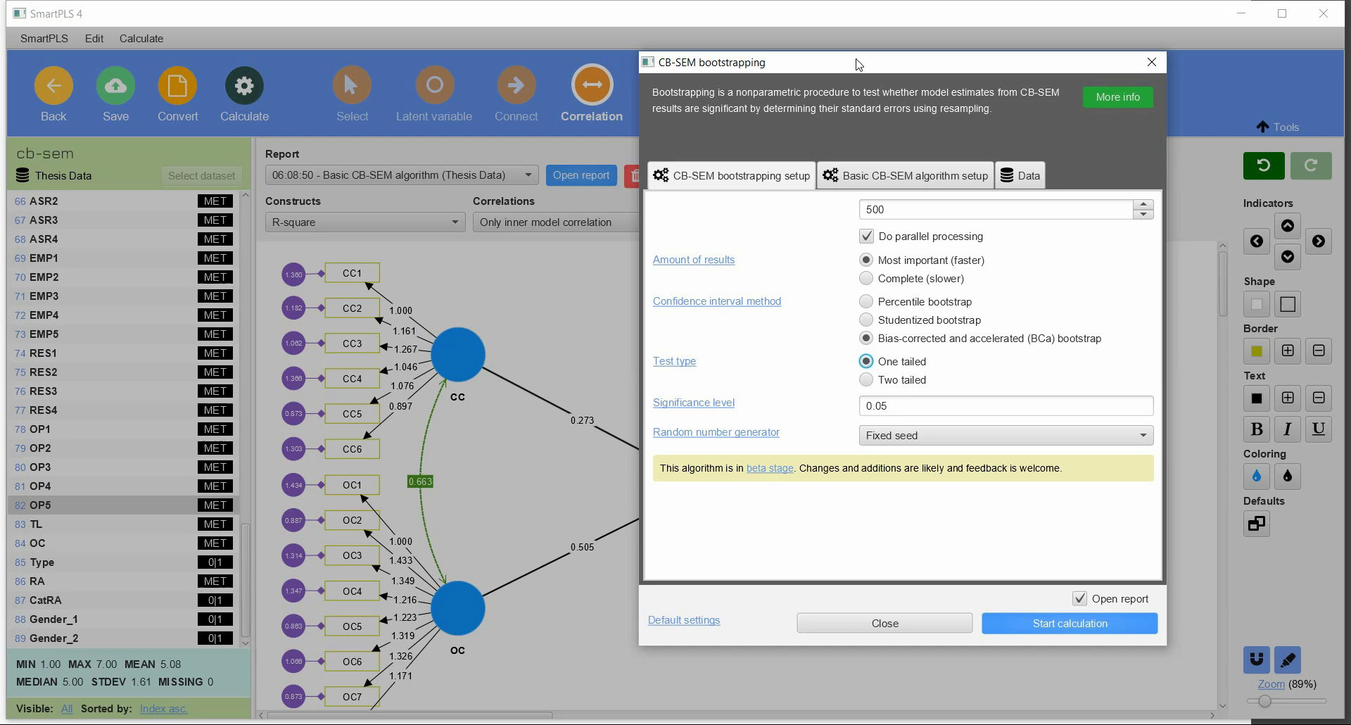
{"action": "left_click_drag", "start_coordinate": [859, 64], "coordinate": [706, 77]}
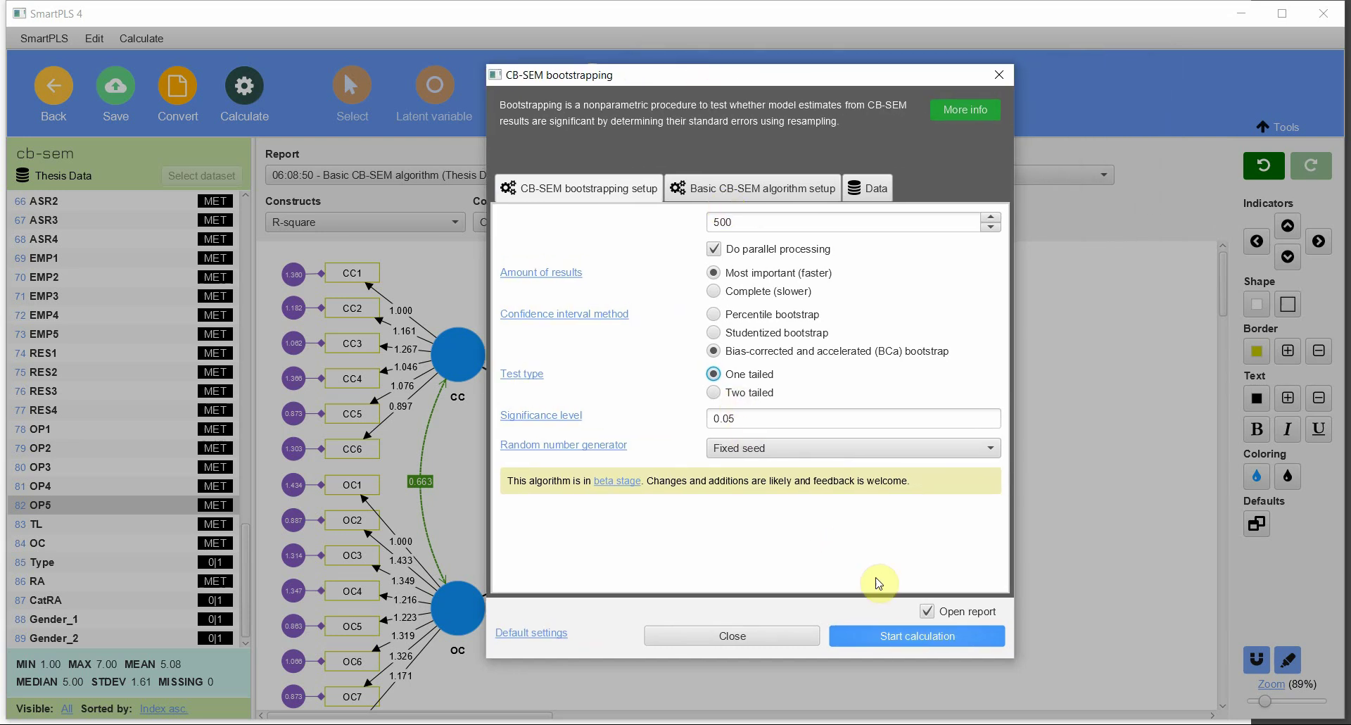
{"action": "left_click", "coordinate": [910, 635]}
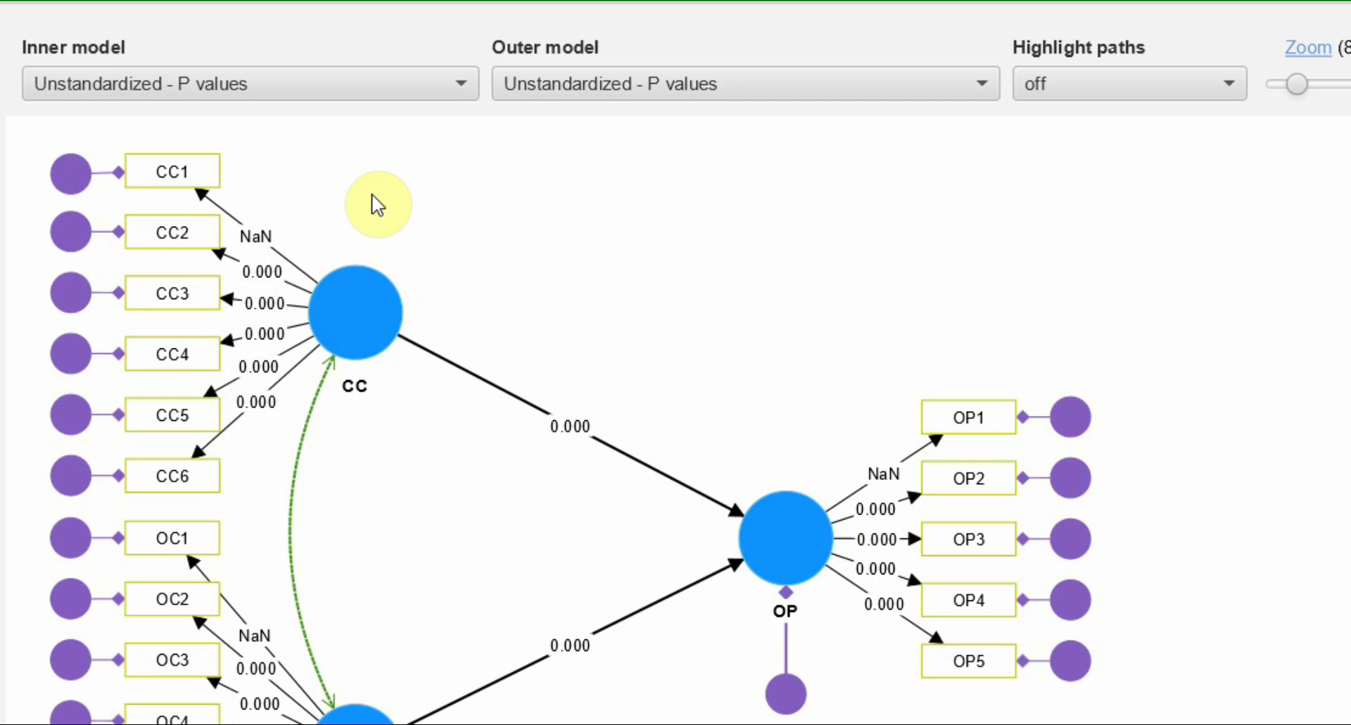
Step: Display the inner model as standardized path coefficients with t values
{"action": "left_click", "coordinate": [316, 85]}
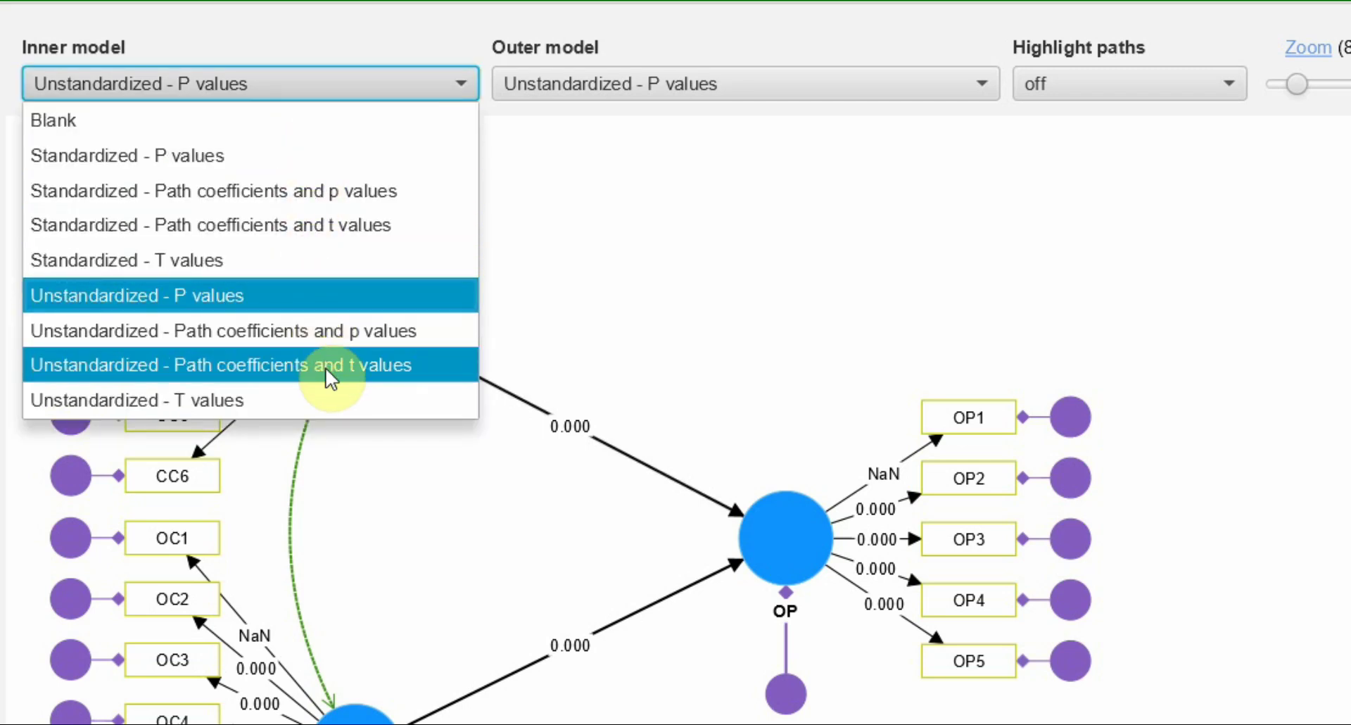
{"action": "left_click", "coordinate": [339, 225]}
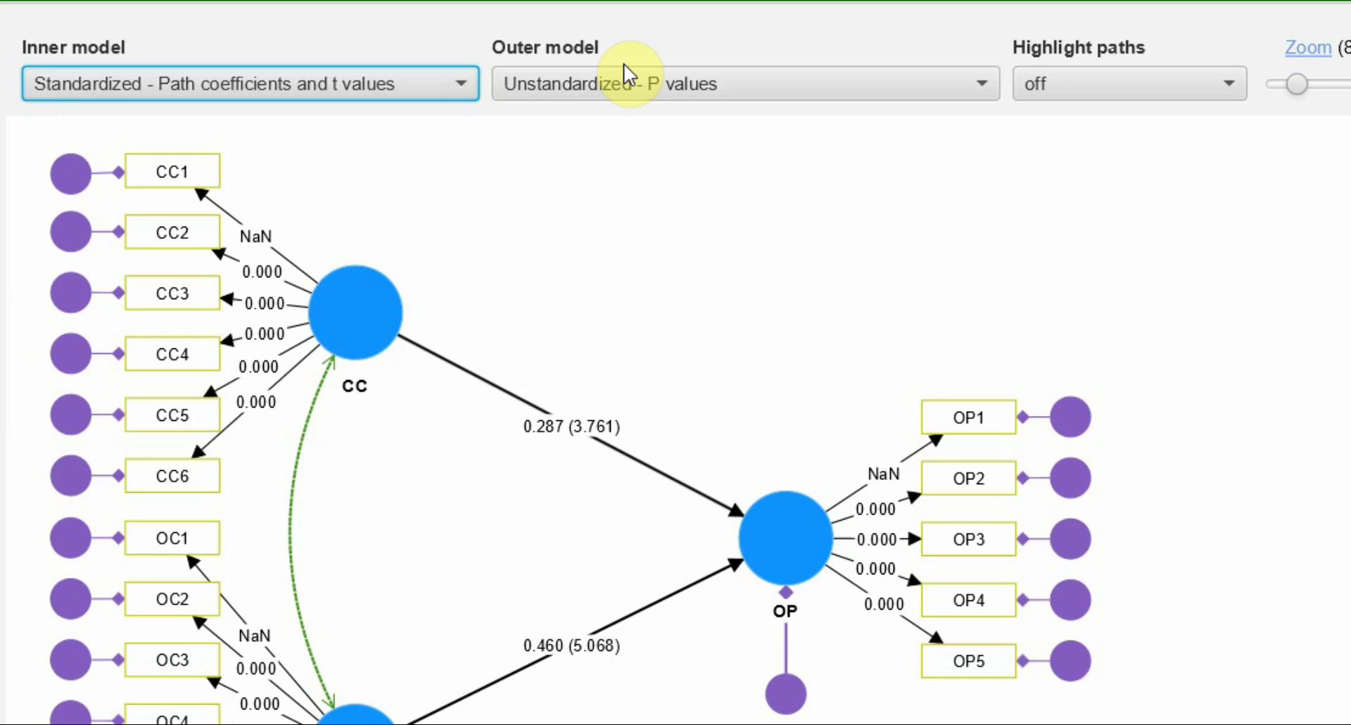
{"action": "left_click", "coordinate": [657, 84]}
{"action": "left_click", "coordinate": [654, 85]}
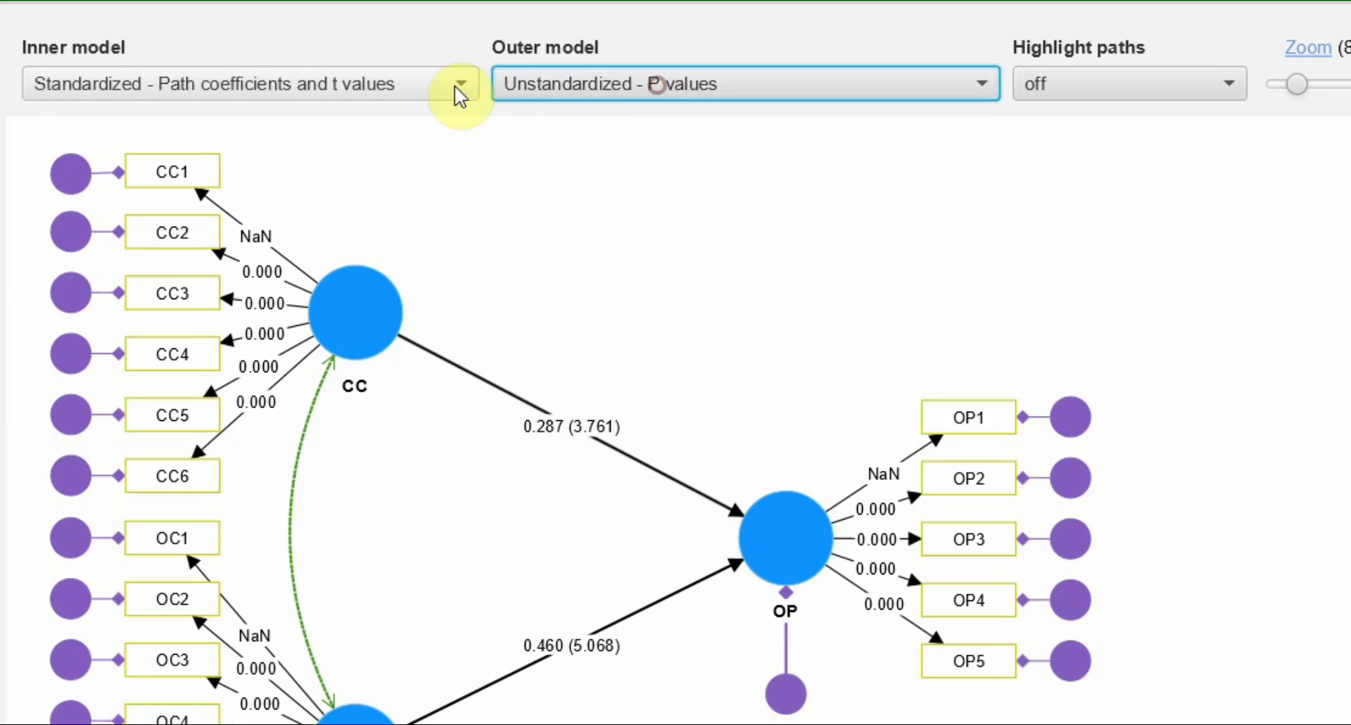
Step: Hide the indicators of CC, OC and OP, leaving only the three constructs
{"action": "left_click", "coordinate": [380, 311]}
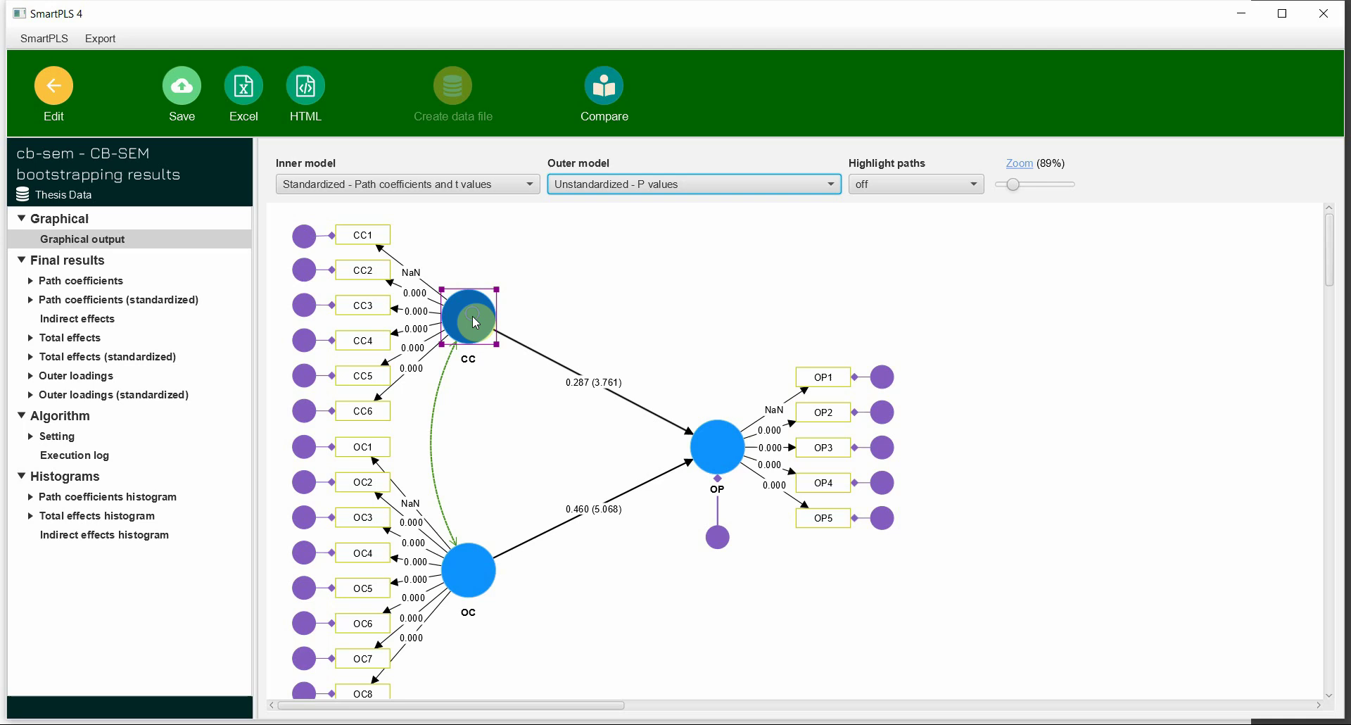
{"action": "right_click", "coordinate": [476, 322]}
{"action": "left_click", "coordinate": [518, 355]}
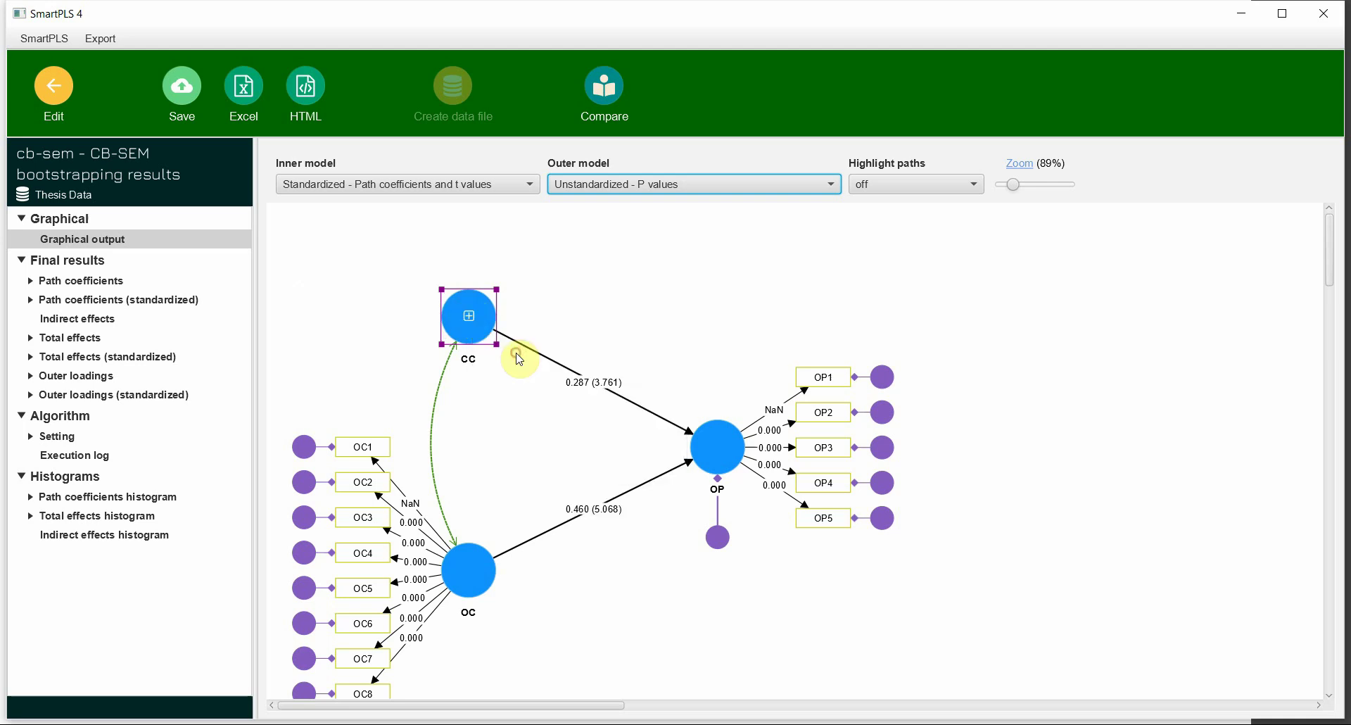
{"action": "right_click", "coordinate": [472, 566]}
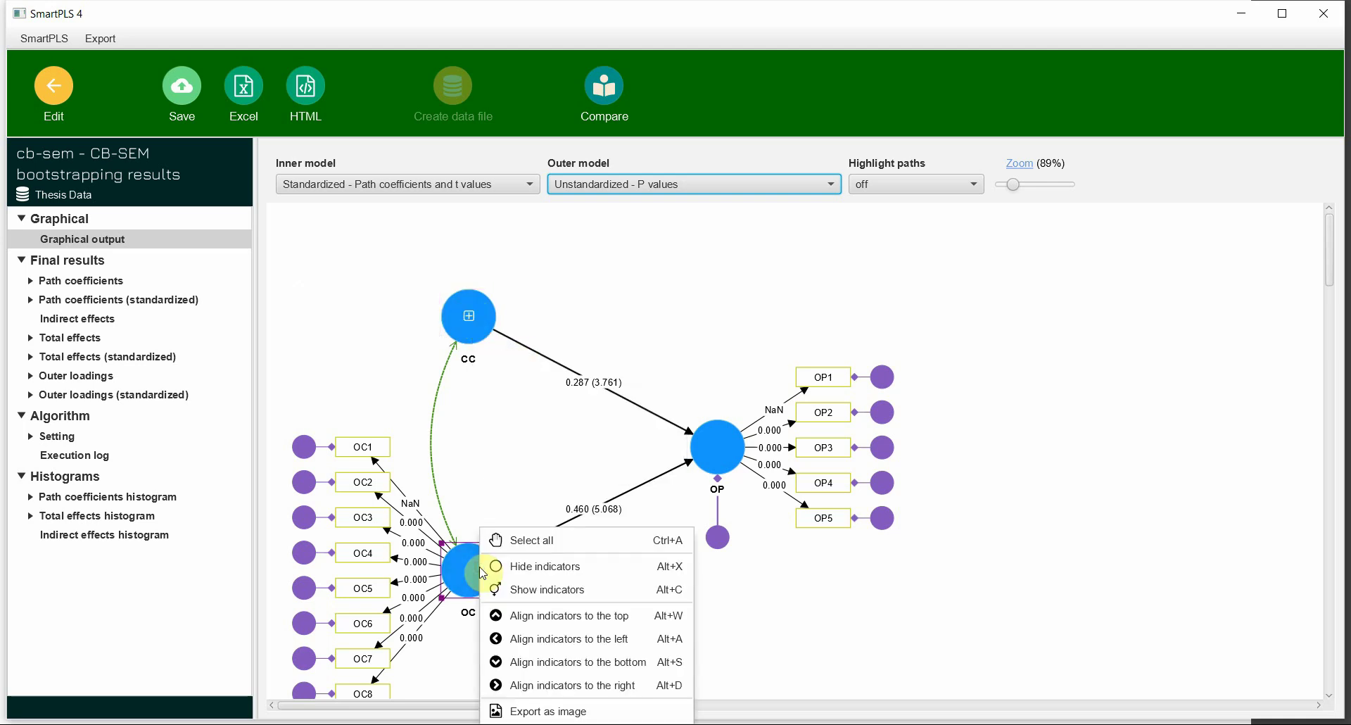
{"action": "left_click", "coordinate": [555, 571]}
{"action": "left_click", "coordinate": [720, 454]}
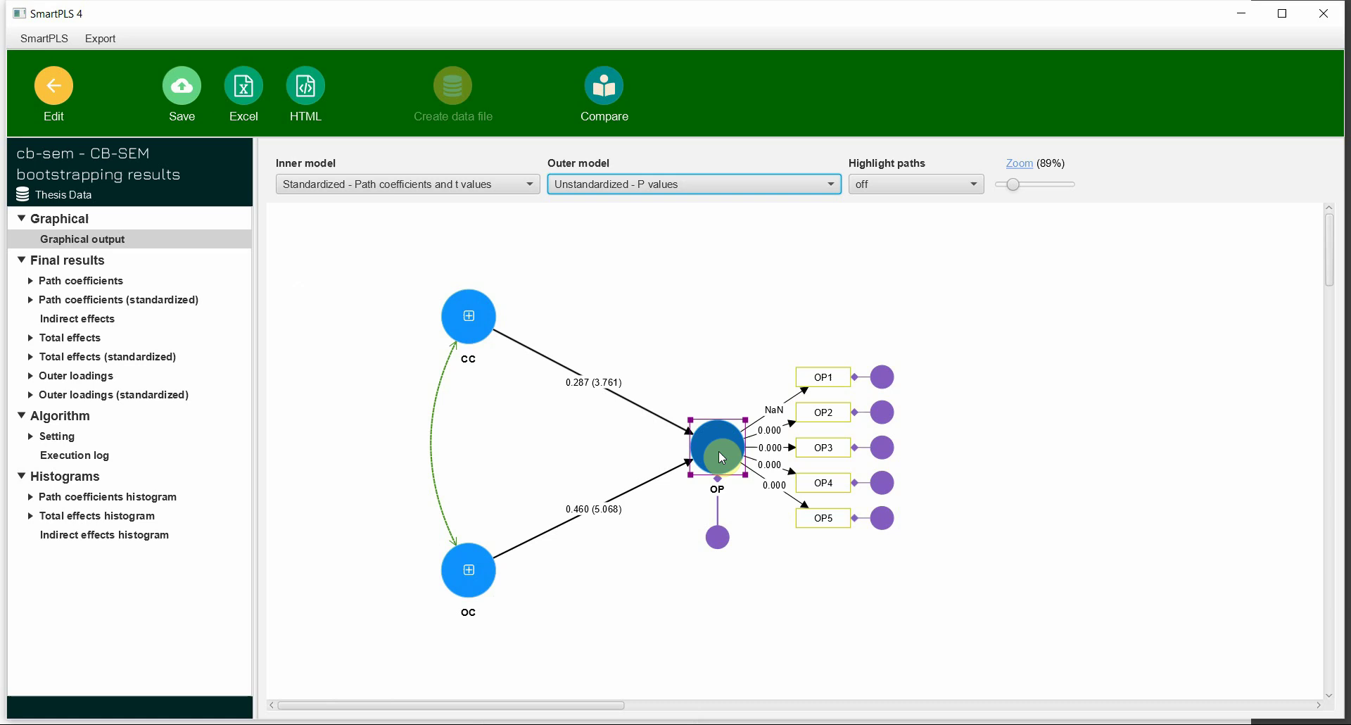
{"action": "right_click", "coordinate": [721, 453]}
{"action": "left_click", "coordinate": [778, 489]}
{"action": "left_click", "coordinate": [732, 370]}
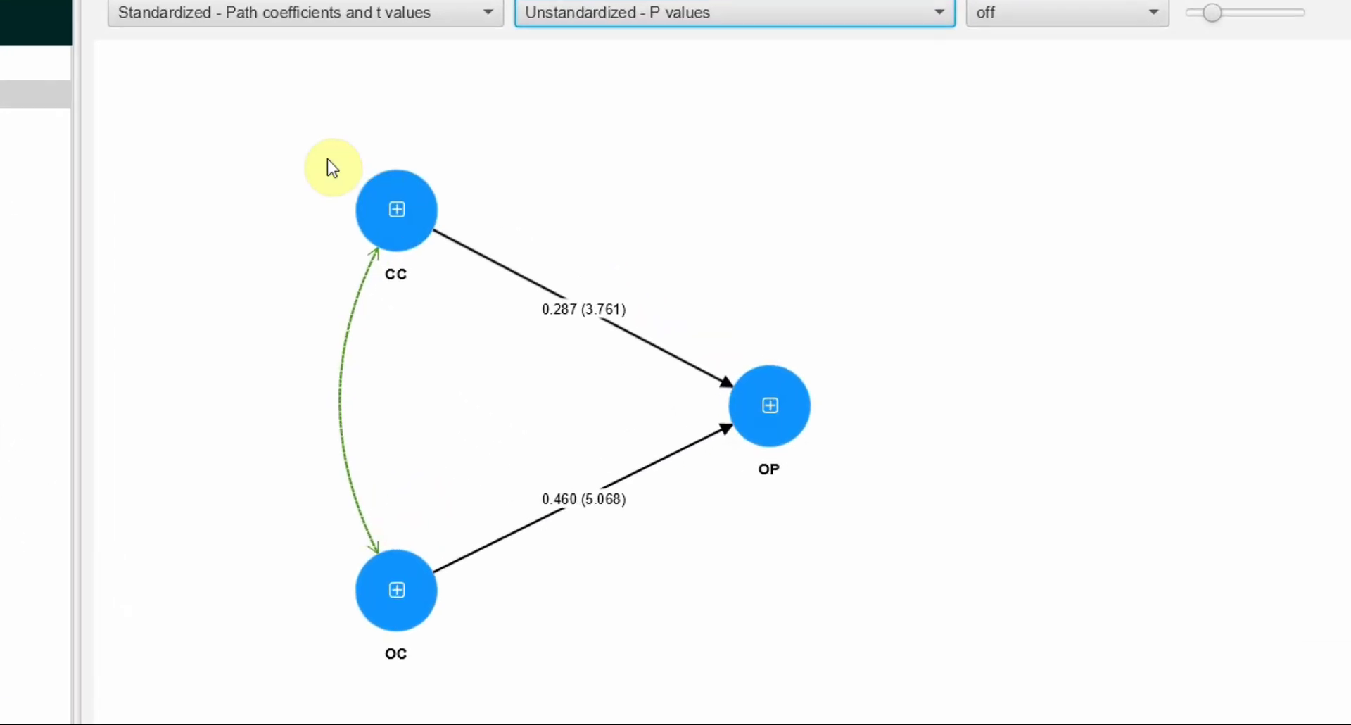
{"action": "left_click", "coordinate": [613, 327]}
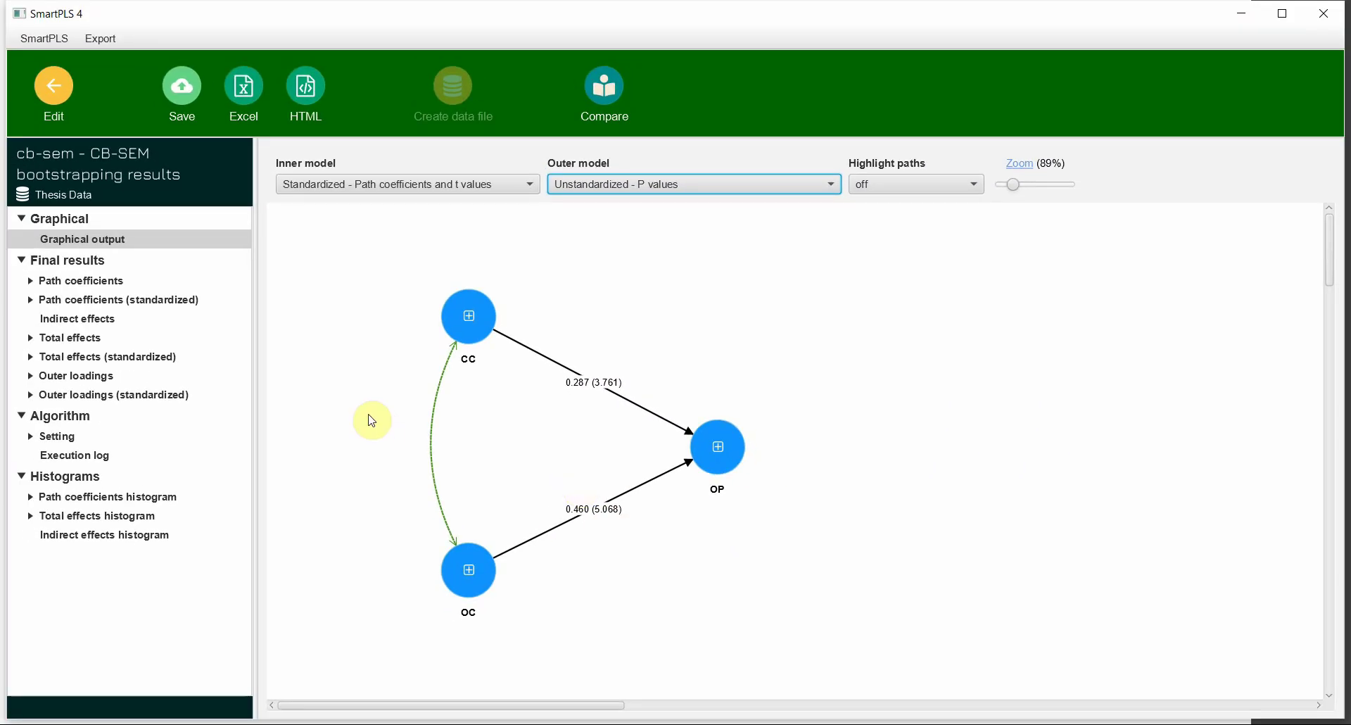
{"action": "left_click", "coordinate": [102, 281]}
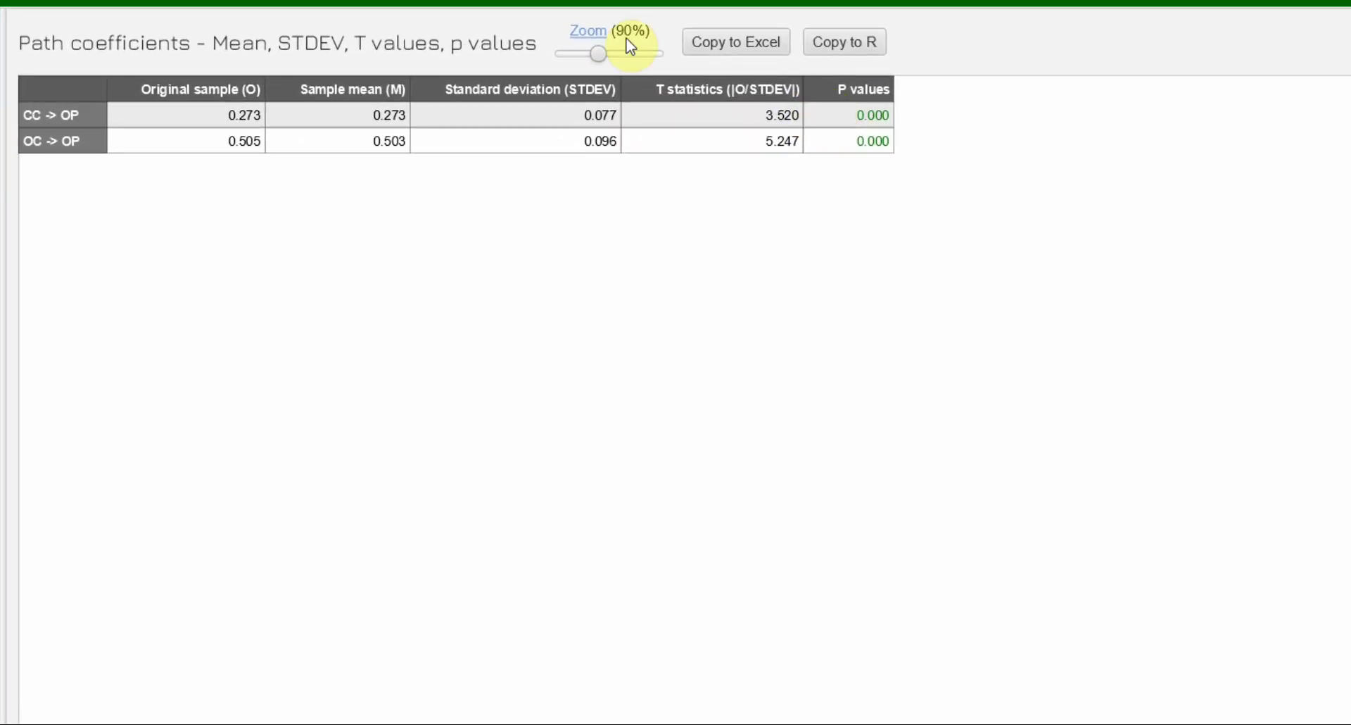
{"action": "left_click", "coordinate": [620, 53]}
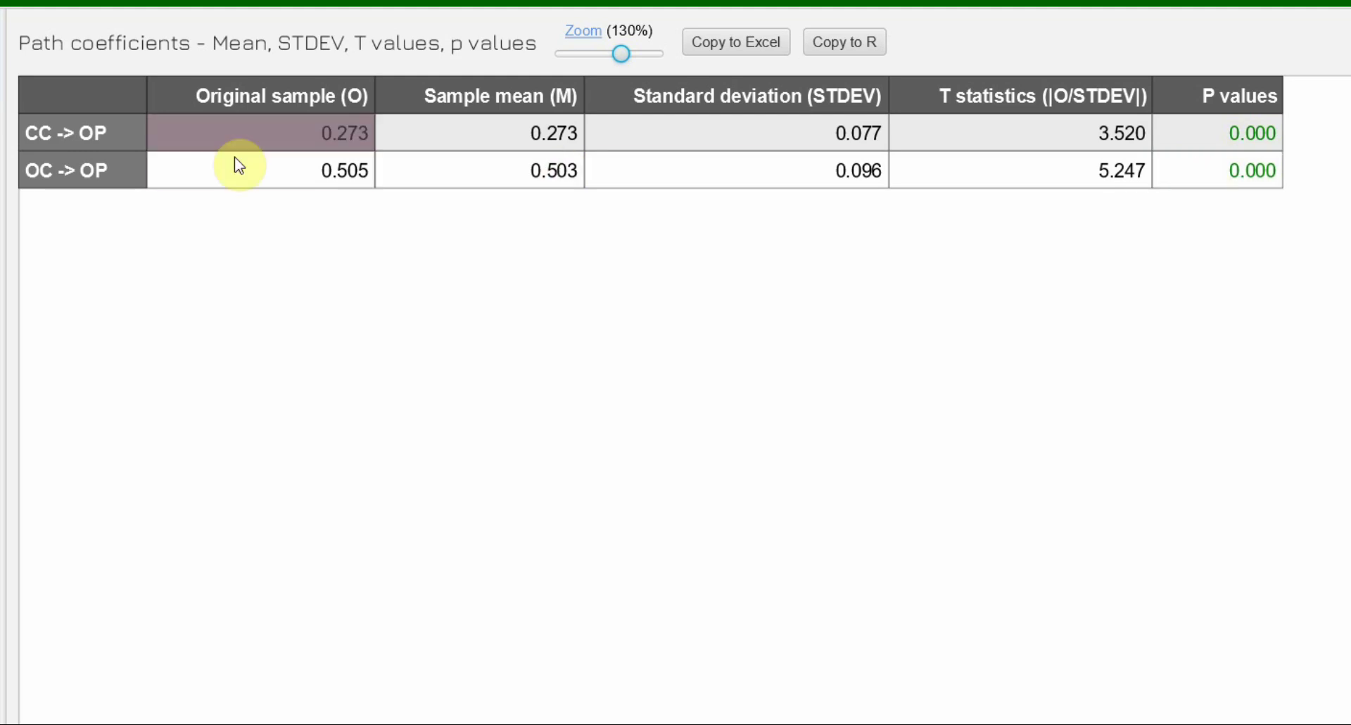
{"action": "left_click", "coordinate": [284, 134]}
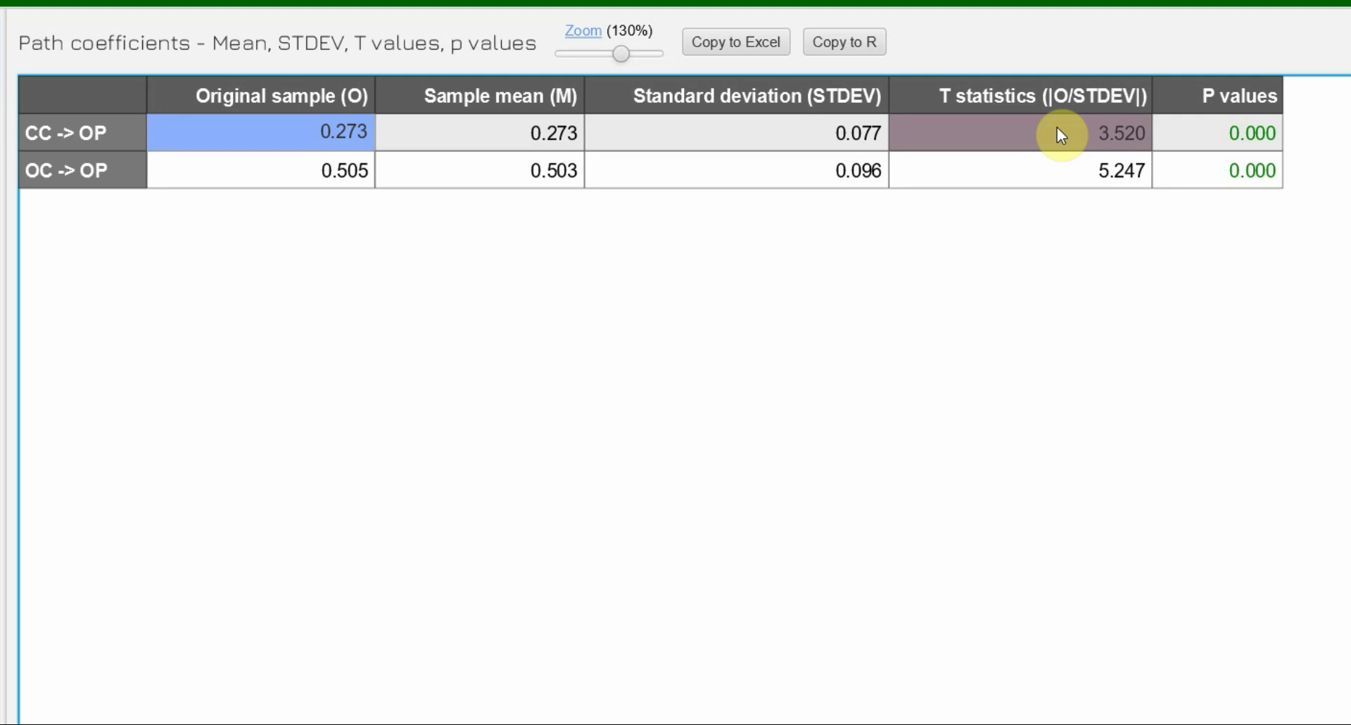
{"action": "left_click", "coordinate": [1175, 134]}
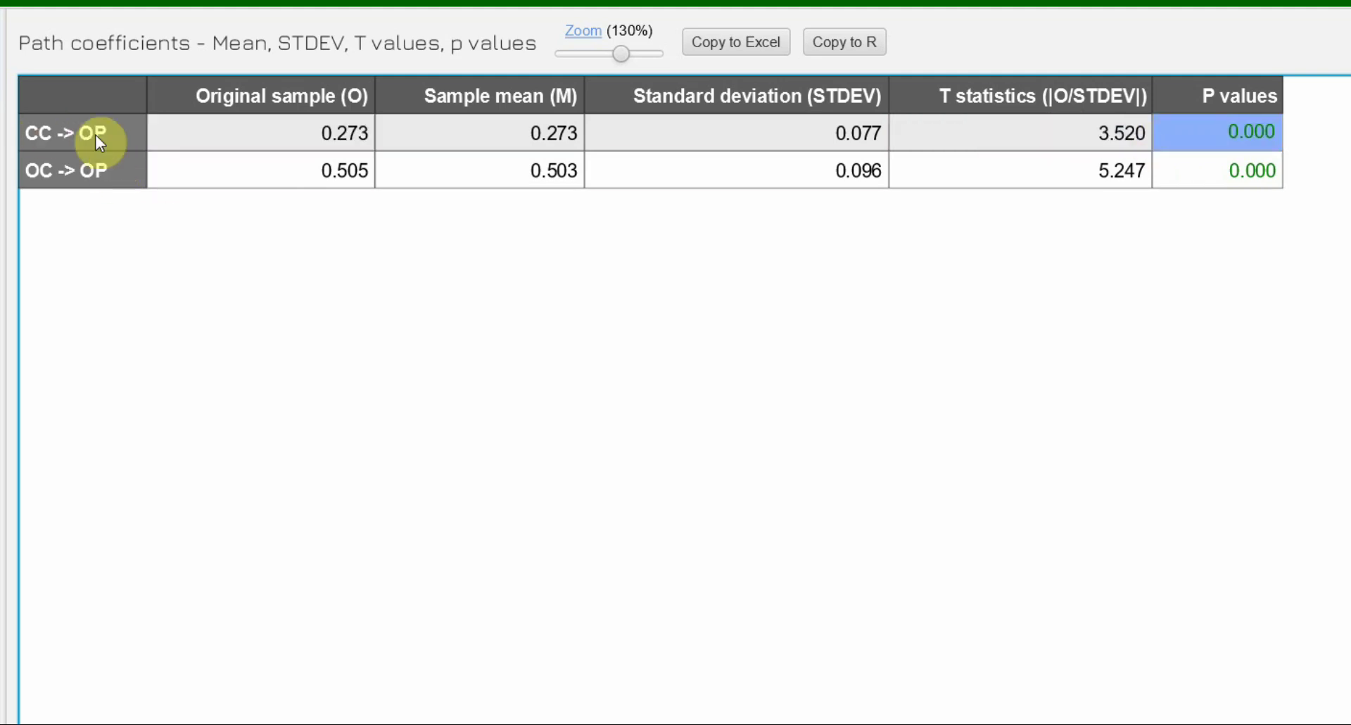
{"action": "left_click", "coordinate": [315, 144]}
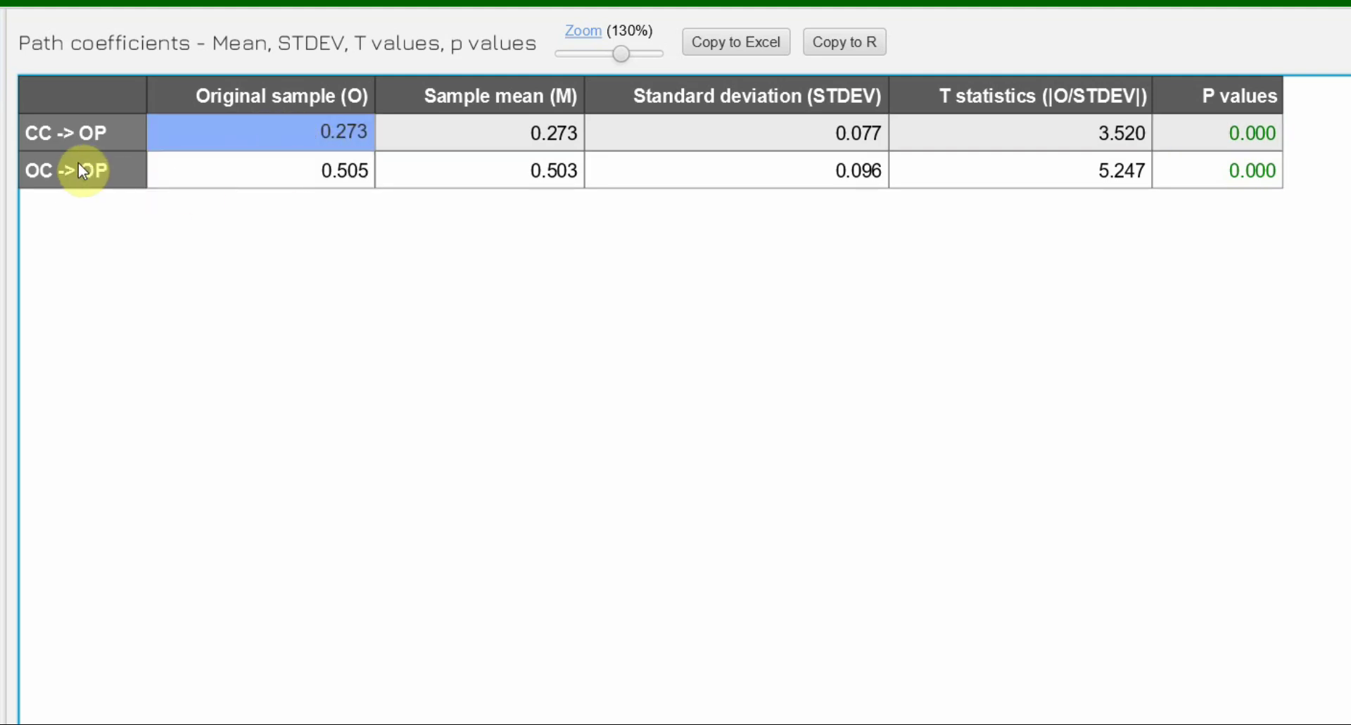
{"action": "left_click", "coordinate": [228, 169]}
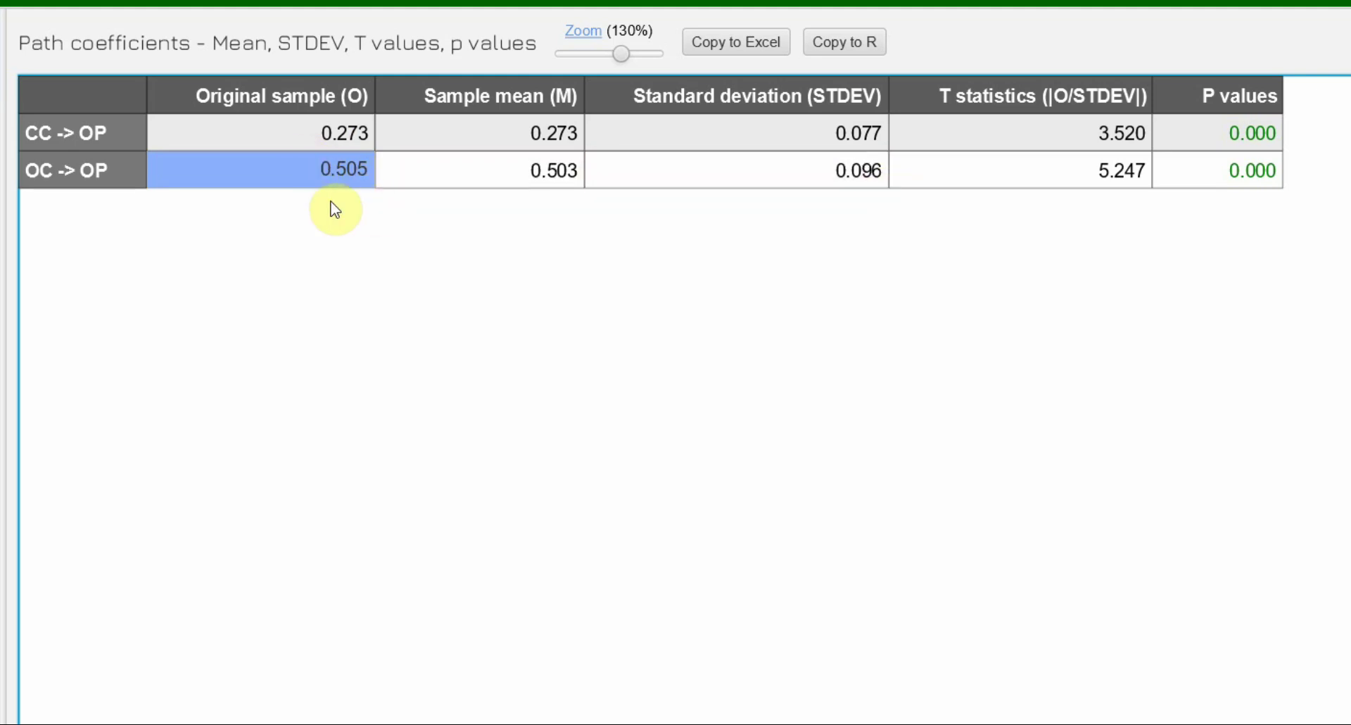
{"action": "left_click", "coordinate": [1048, 181]}
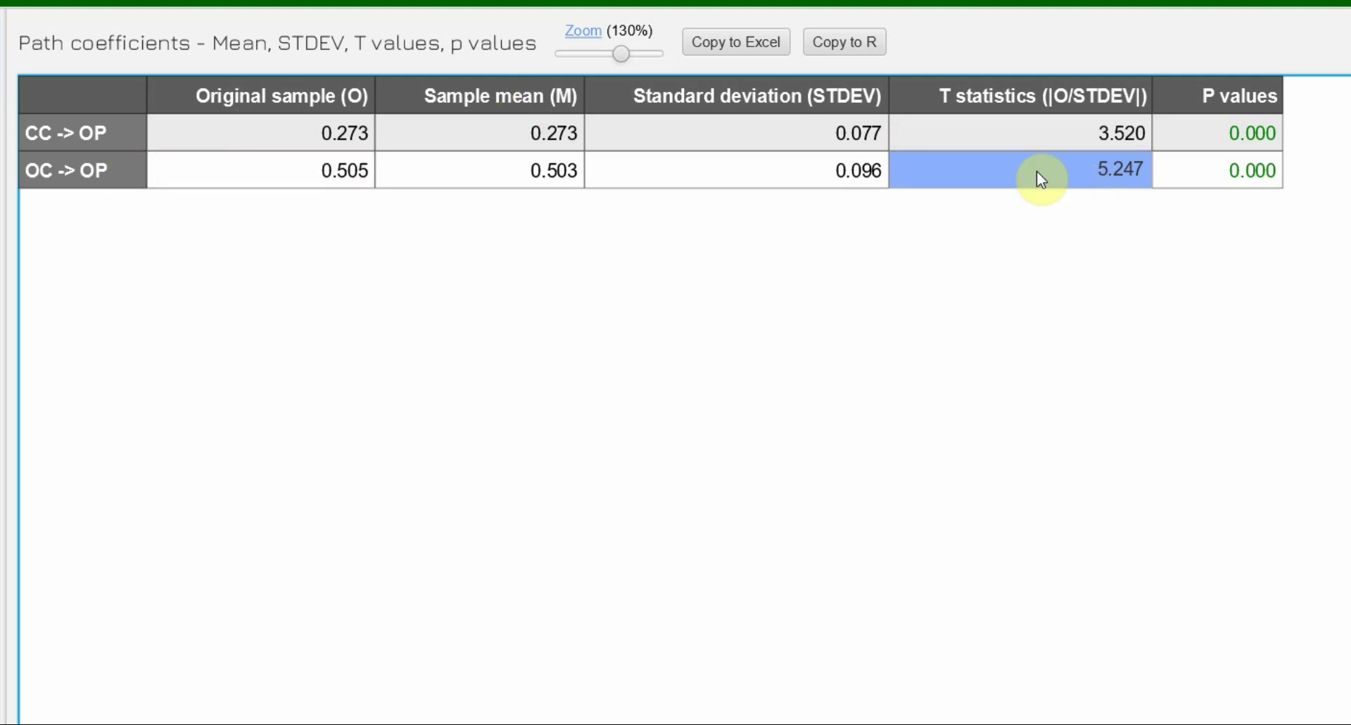
{"action": "left_click", "coordinate": [1200, 184]}
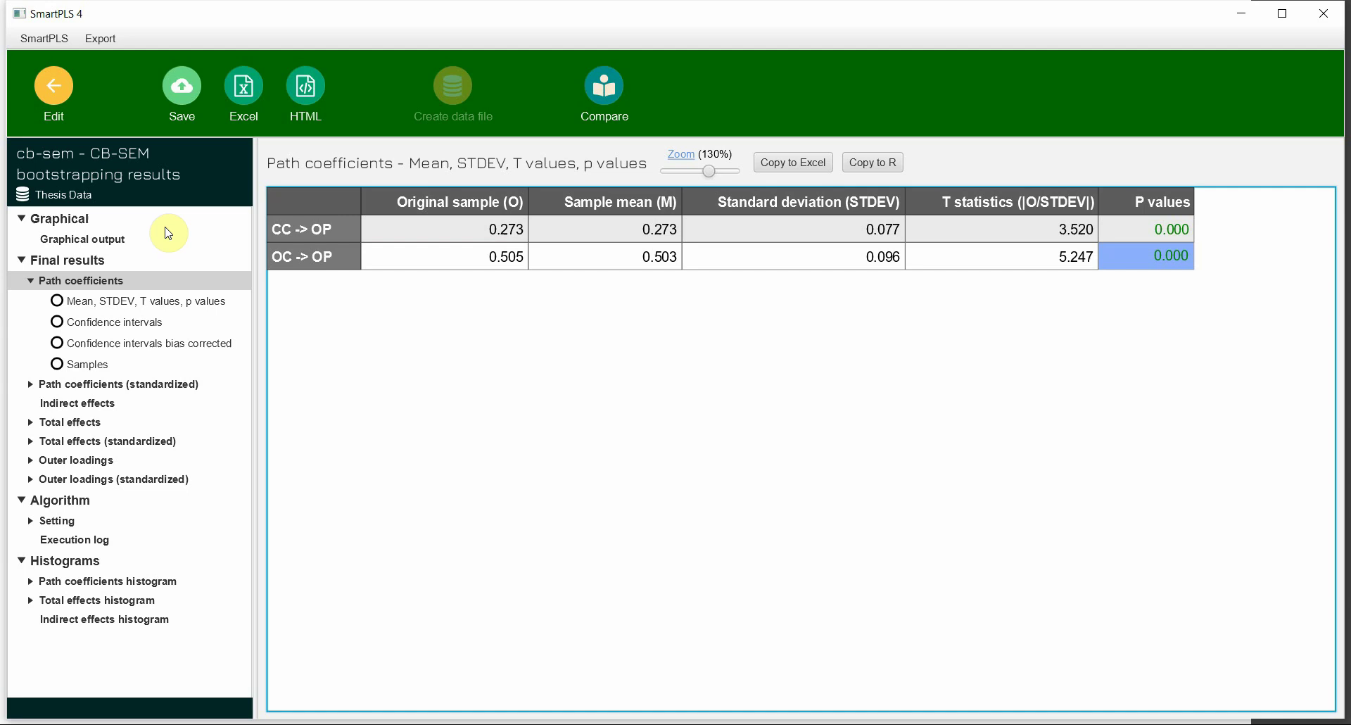
{"action": "left_click", "coordinate": [144, 300]}
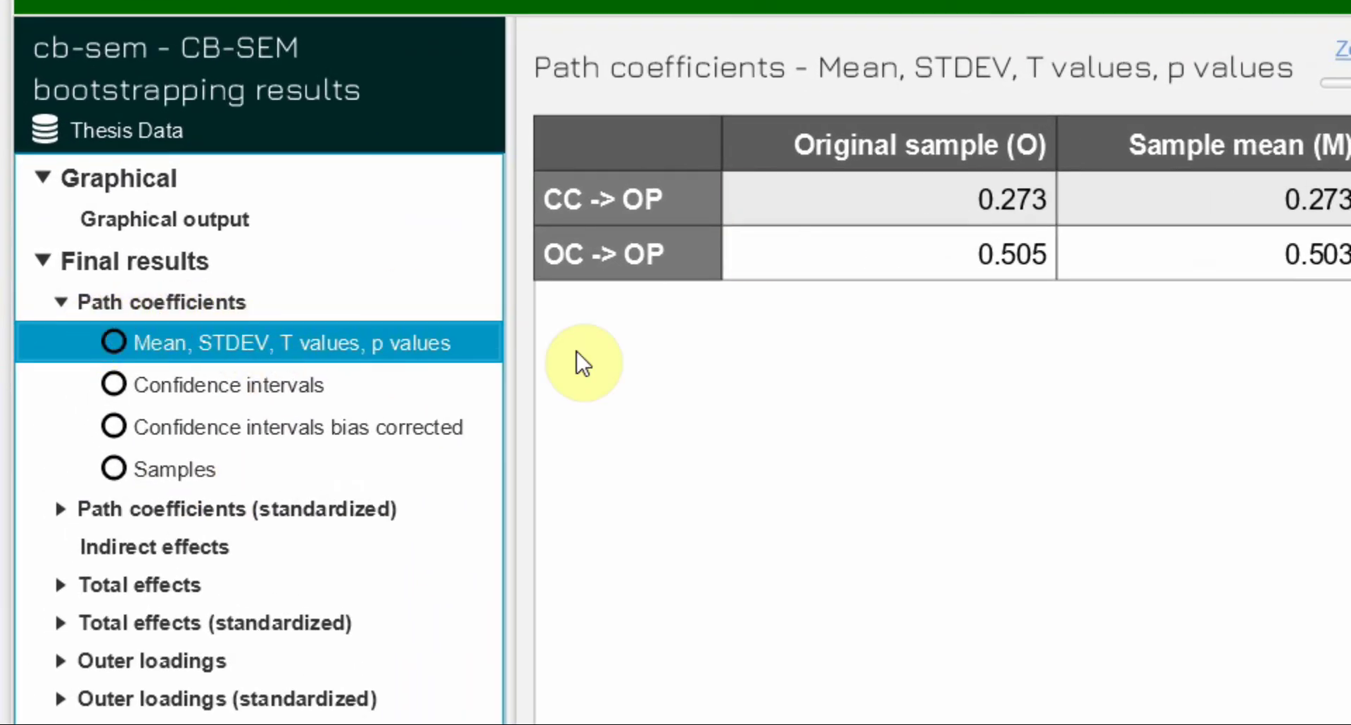
Step: Compare standardized path coefficients (OC→OP 0.460) with unstandardized ones, then return to the slides
{"action": "left_click", "coordinate": [174, 508]}
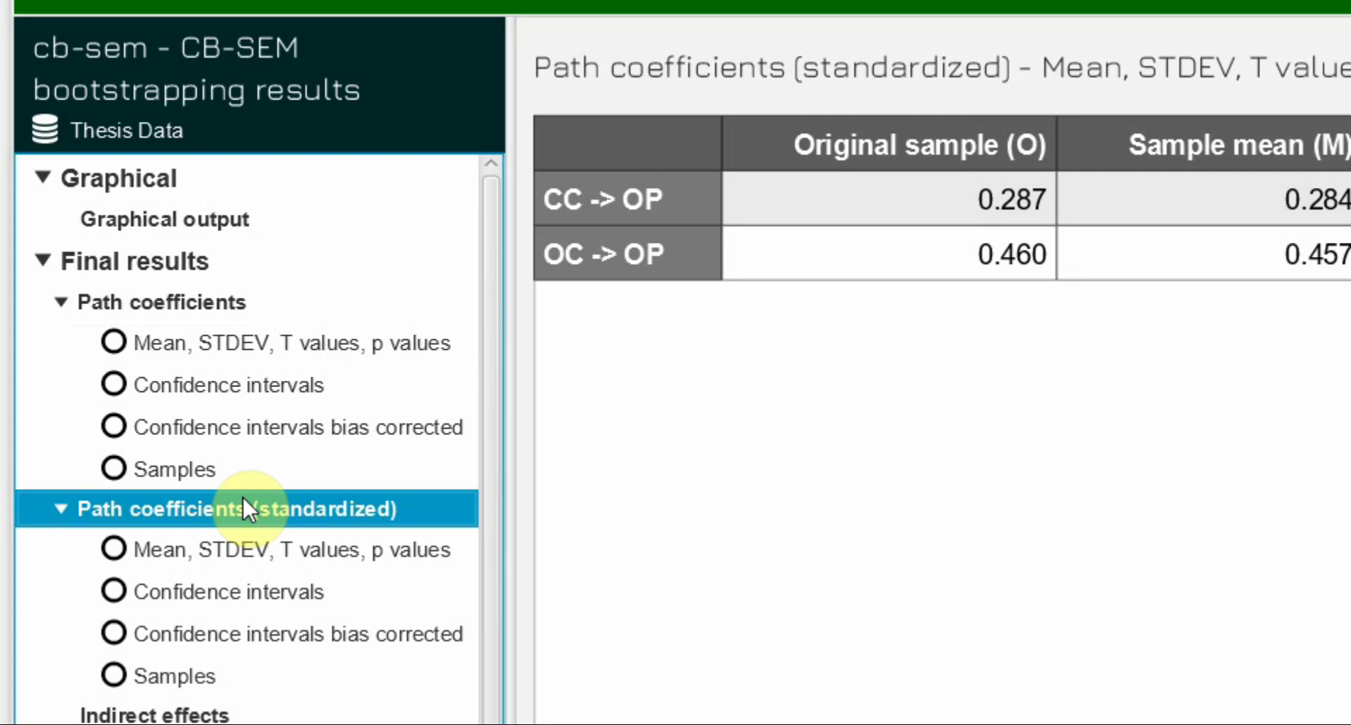
{"action": "left_click", "coordinate": [361, 553]}
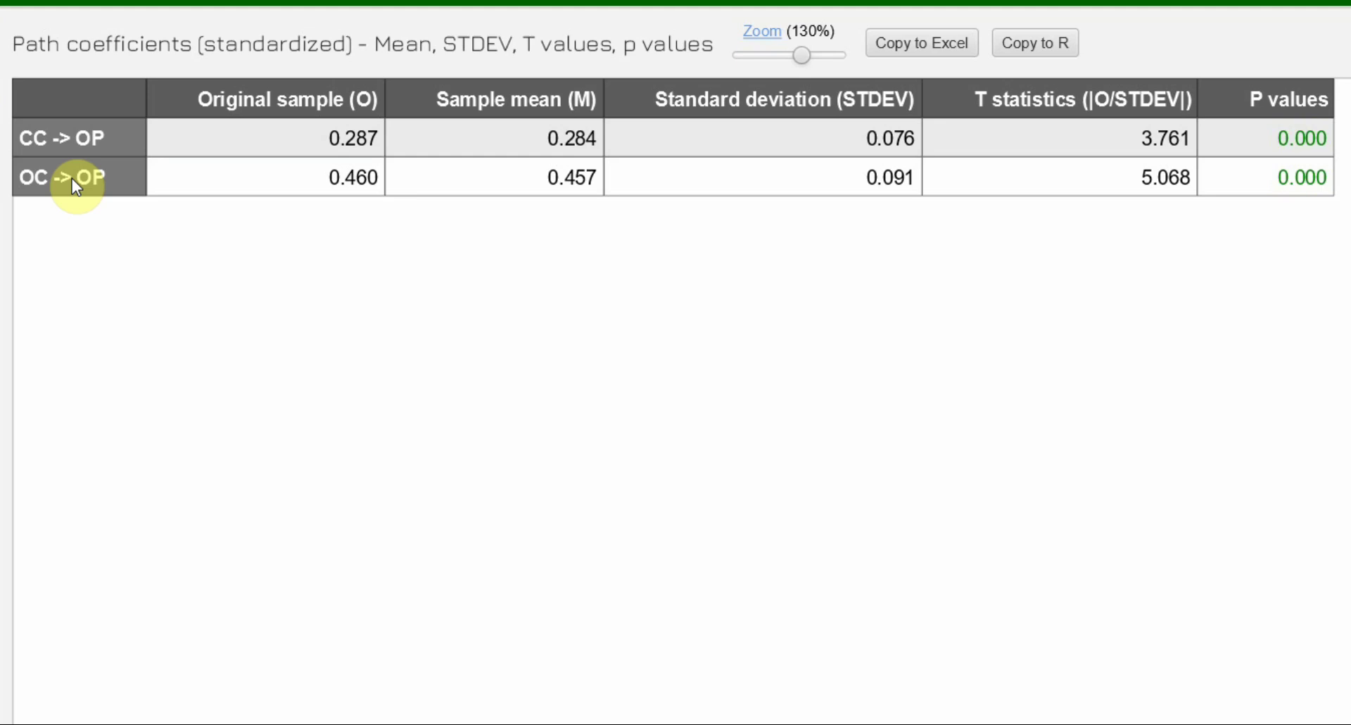
{"action": "left_click", "coordinate": [265, 187]}
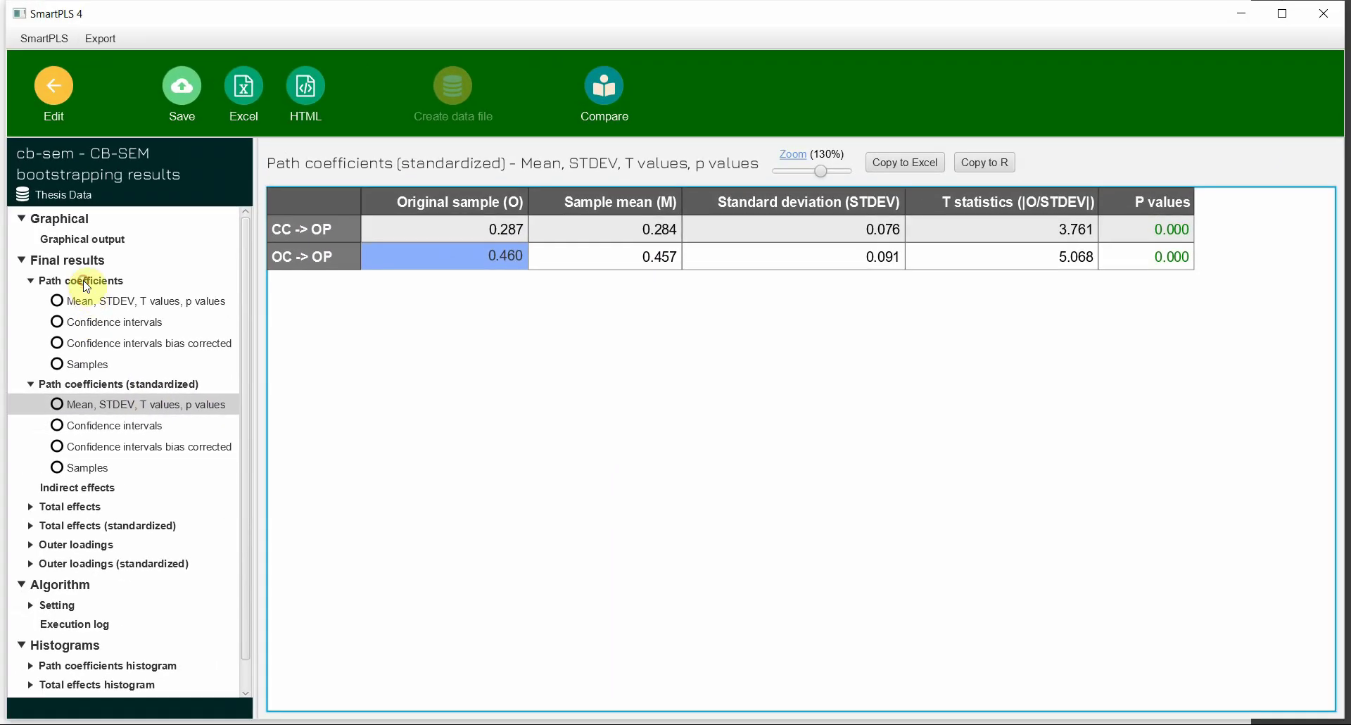
{"action": "left_click", "coordinate": [85, 282]}
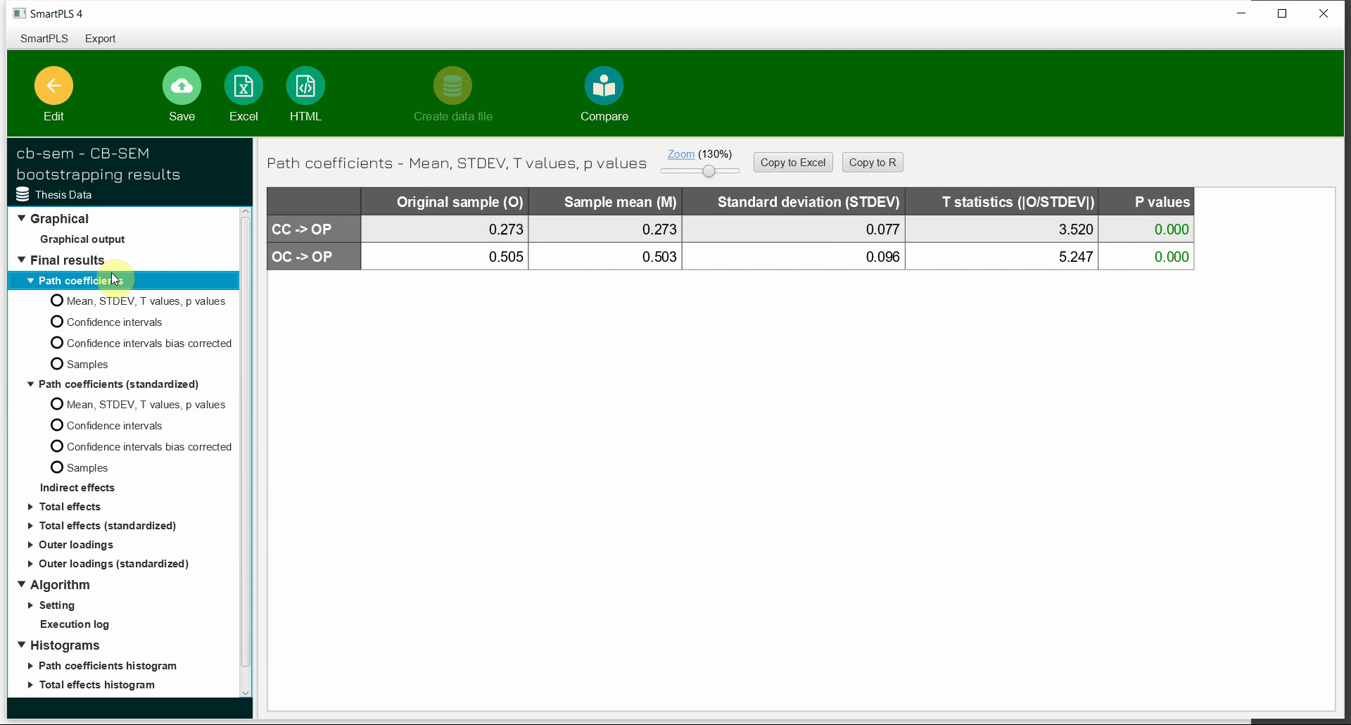
{"action": "left_click", "coordinate": [111, 388]}
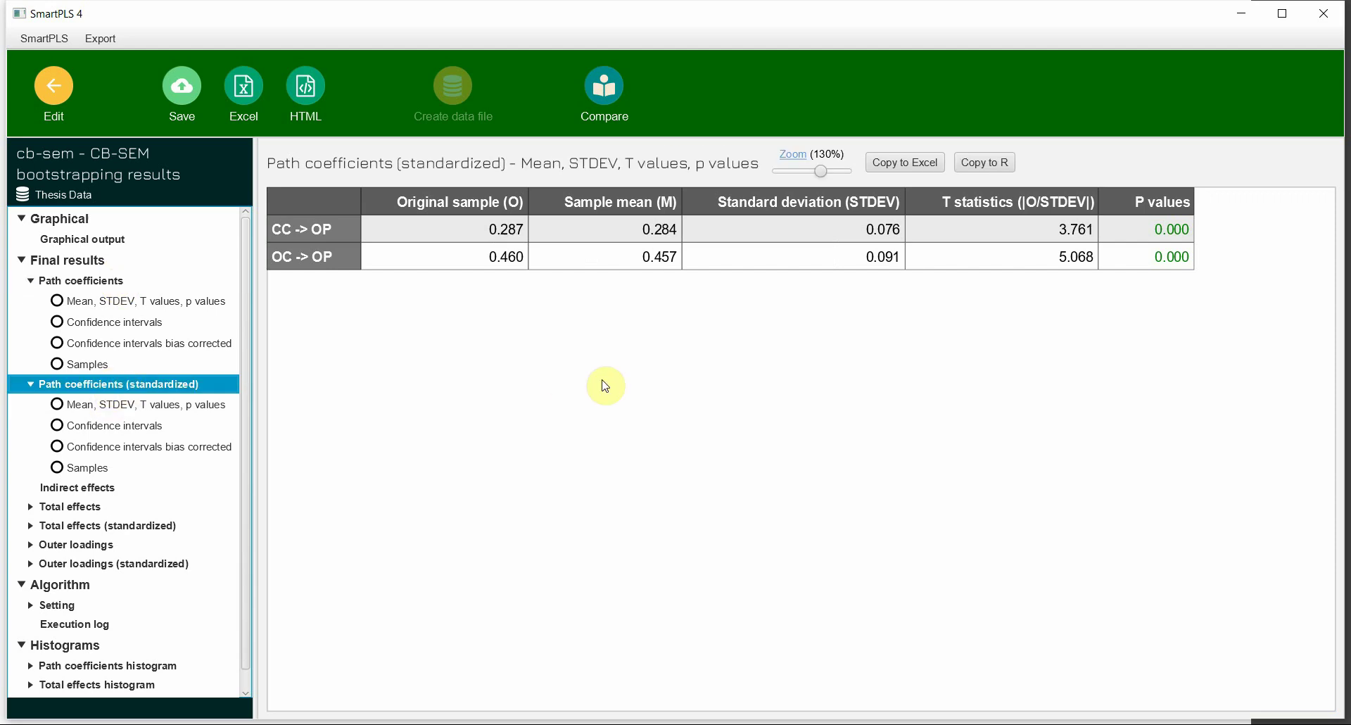
{"action": "key", "text": "alt+Tab"}
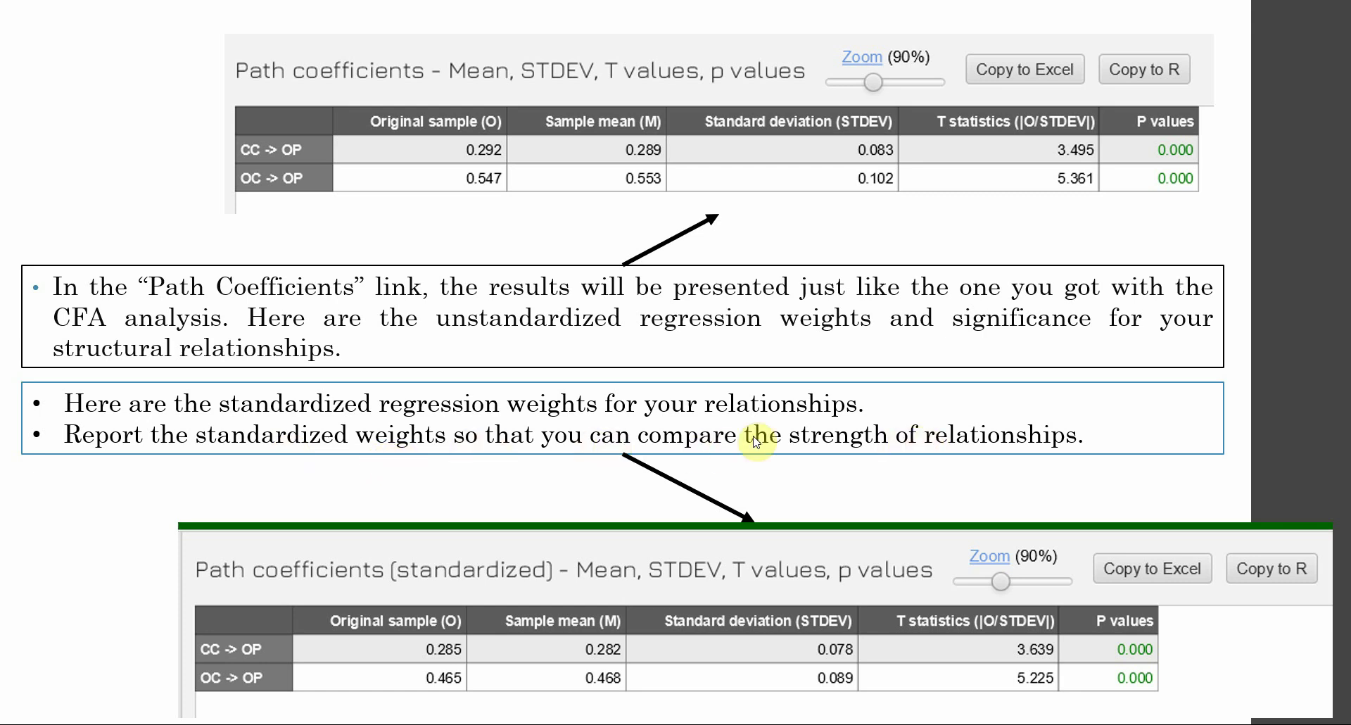
Step: Show the R-square slide with OP at 0.473 (t 6.861, p 0.000), then return to SmartPLS
{"action": "left_click", "coordinate": [1154, 562]}
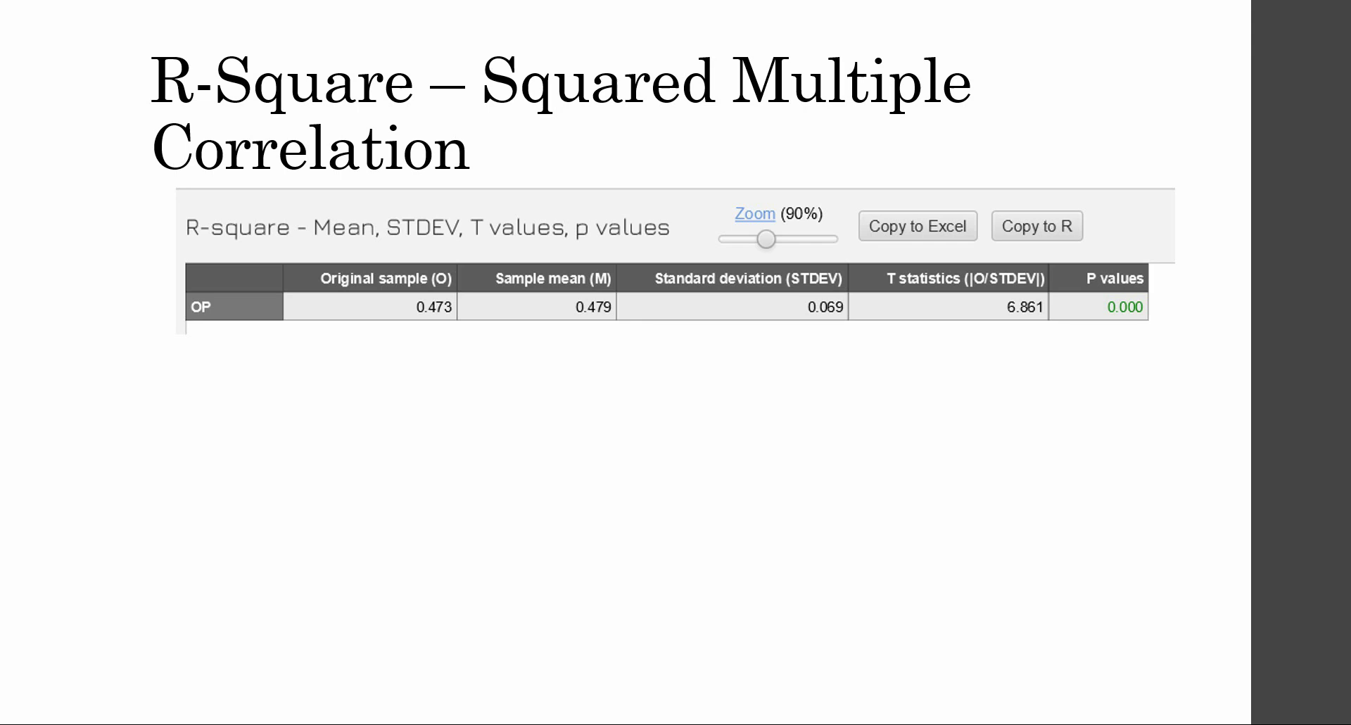
{"action": "key", "text": "alt+Tab"}
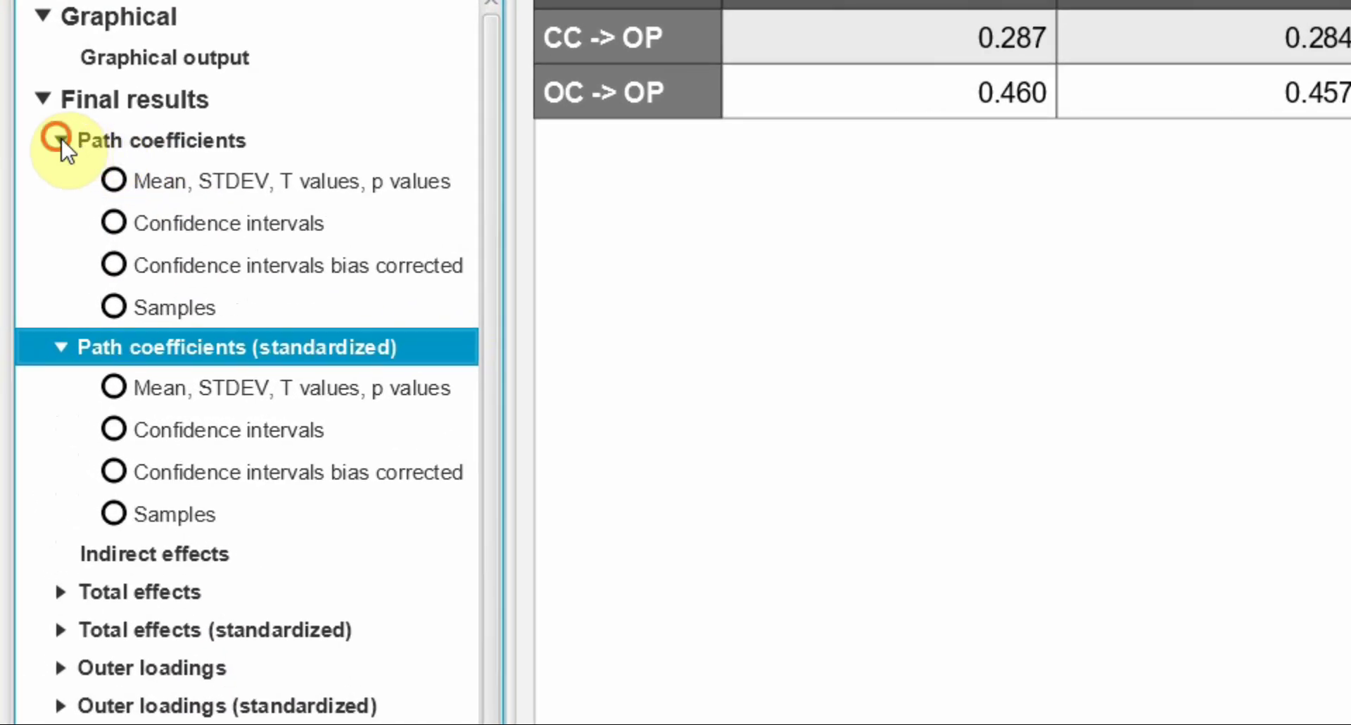
Step: Collapse the path coefficient groups, load the Basic CB-SEM algorithm report, and view OP's R-square of 0.469
{"action": "left_click", "coordinate": [30, 280]}
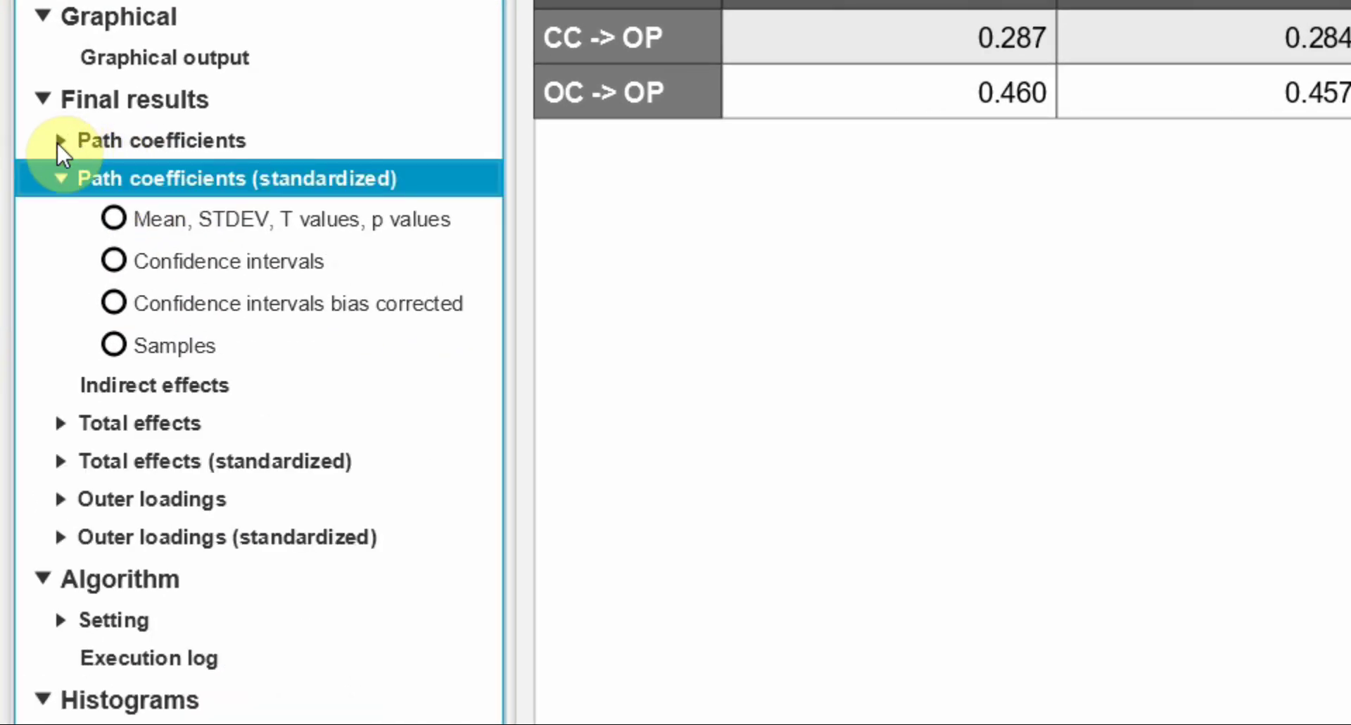
{"action": "left_click", "coordinate": [60, 178]}
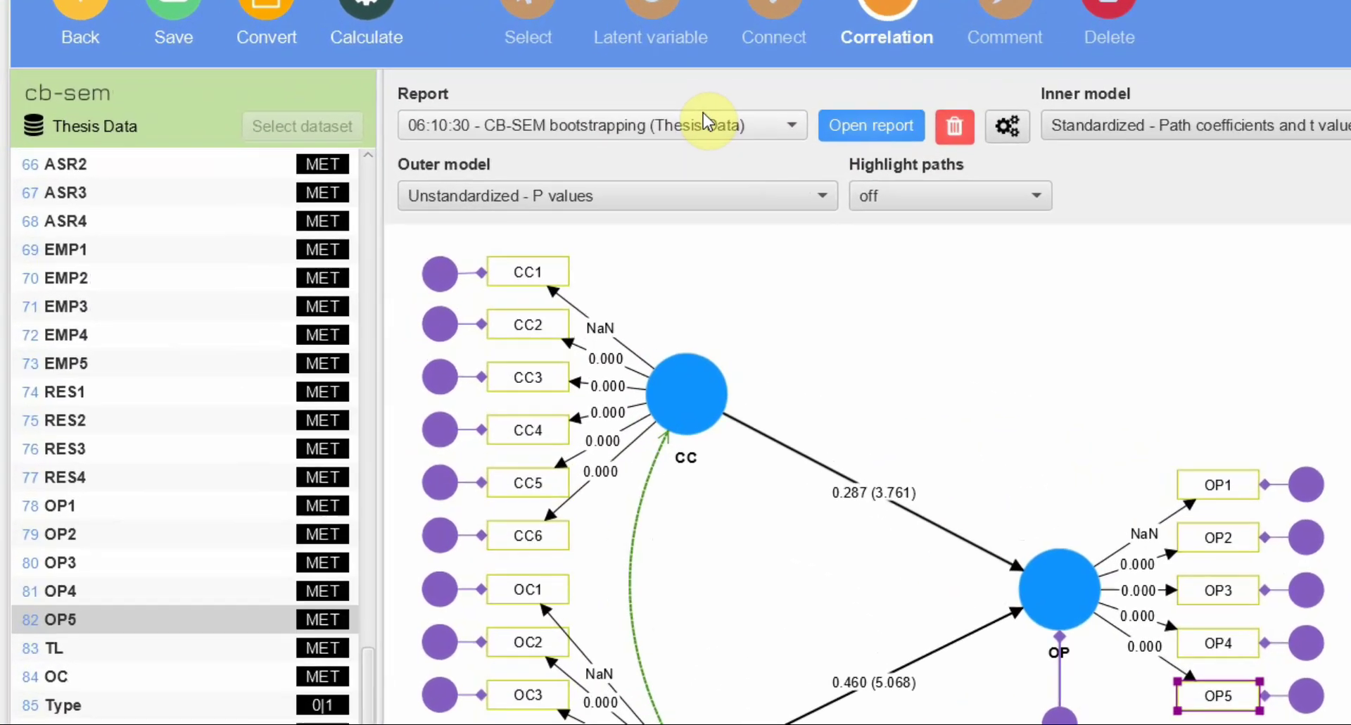
{"action": "left_click", "coordinate": [506, 163]}
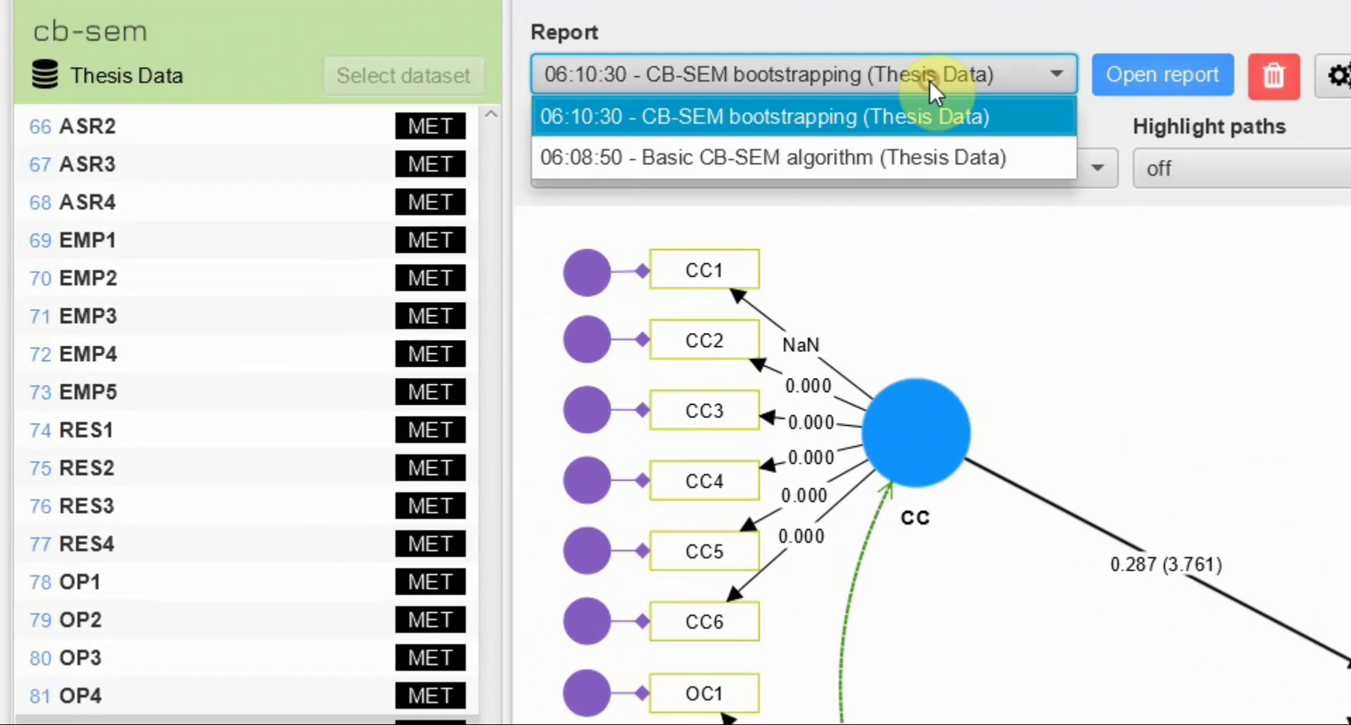
{"action": "left_click", "coordinate": [872, 156]}
{"action": "left_click", "coordinate": [1195, 77]}
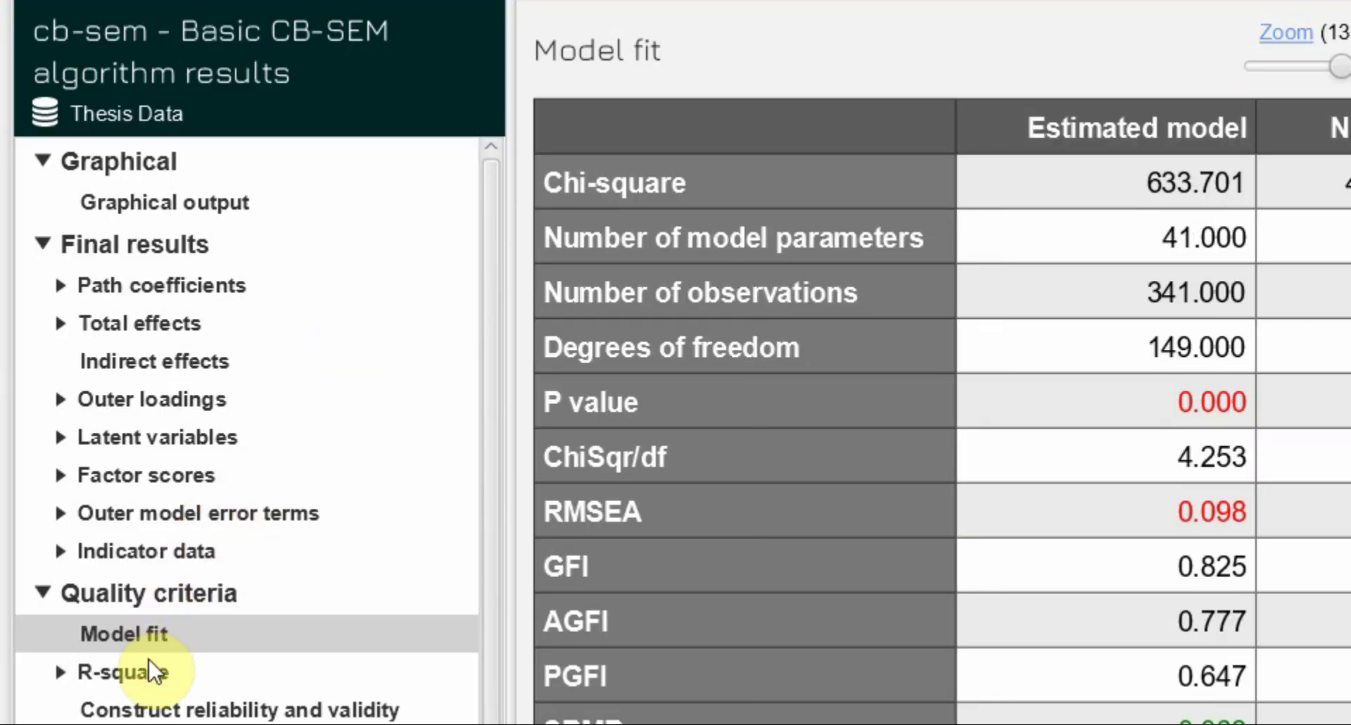
{"action": "left_click", "coordinate": [146, 671]}
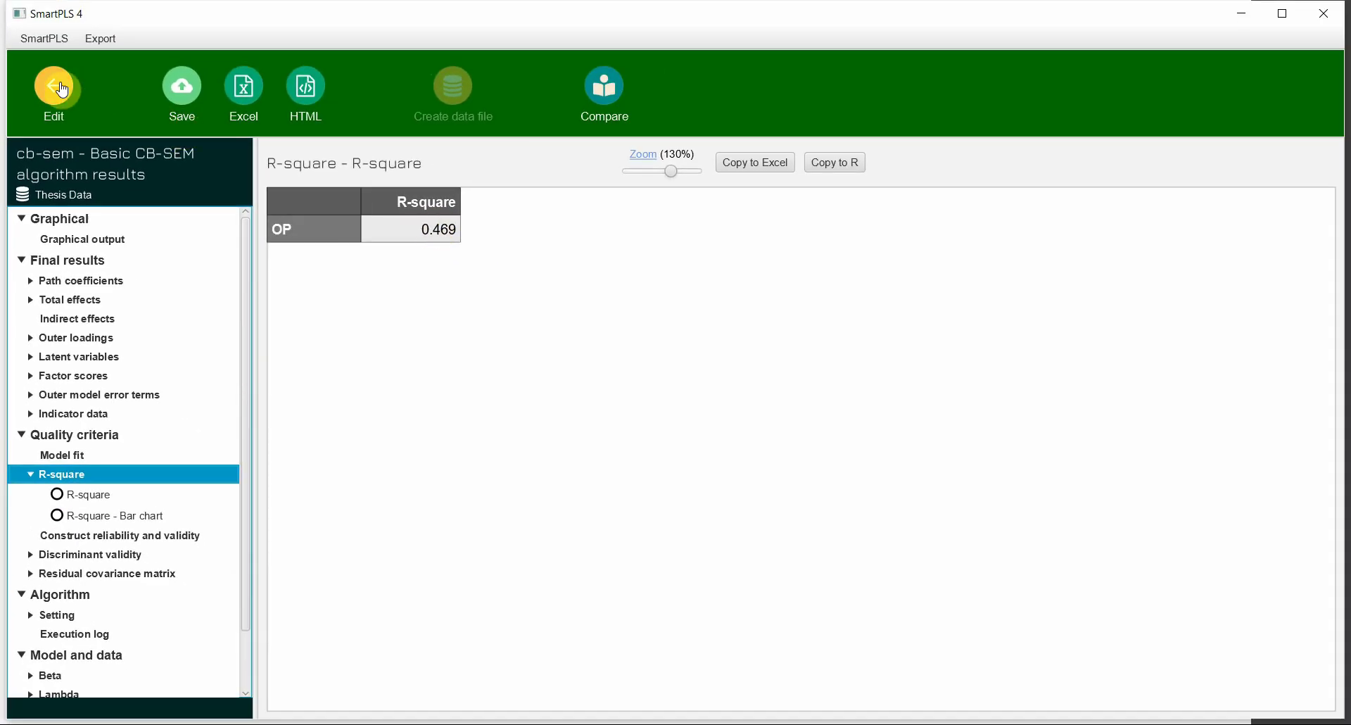
Step: Display the Basic CB-SEM graphical output and check the OP and OC result boxes, with OP's R-square at 0.469
{"action": "left_click", "coordinate": [73, 239]}
{"action": "mouse_move", "coordinate": [728, 485]}
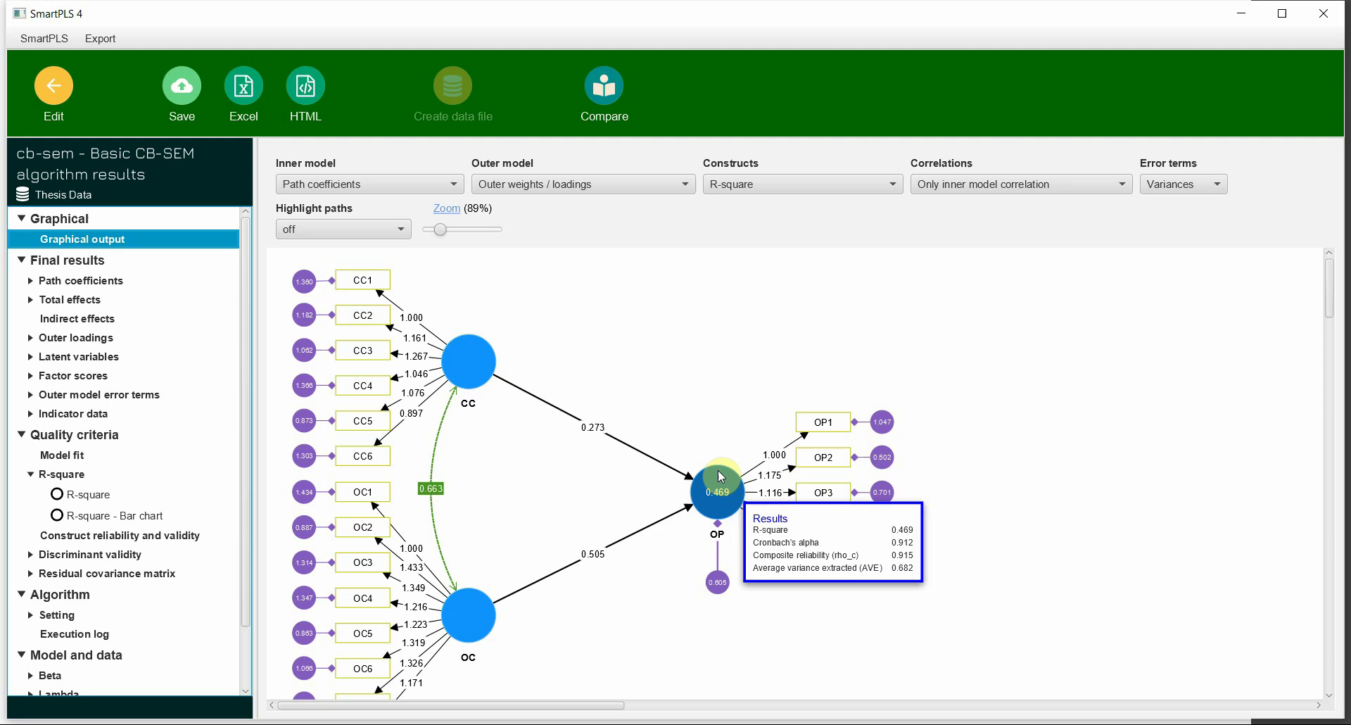
{"action": "mouse_move", "coordinate": [488, 371]}
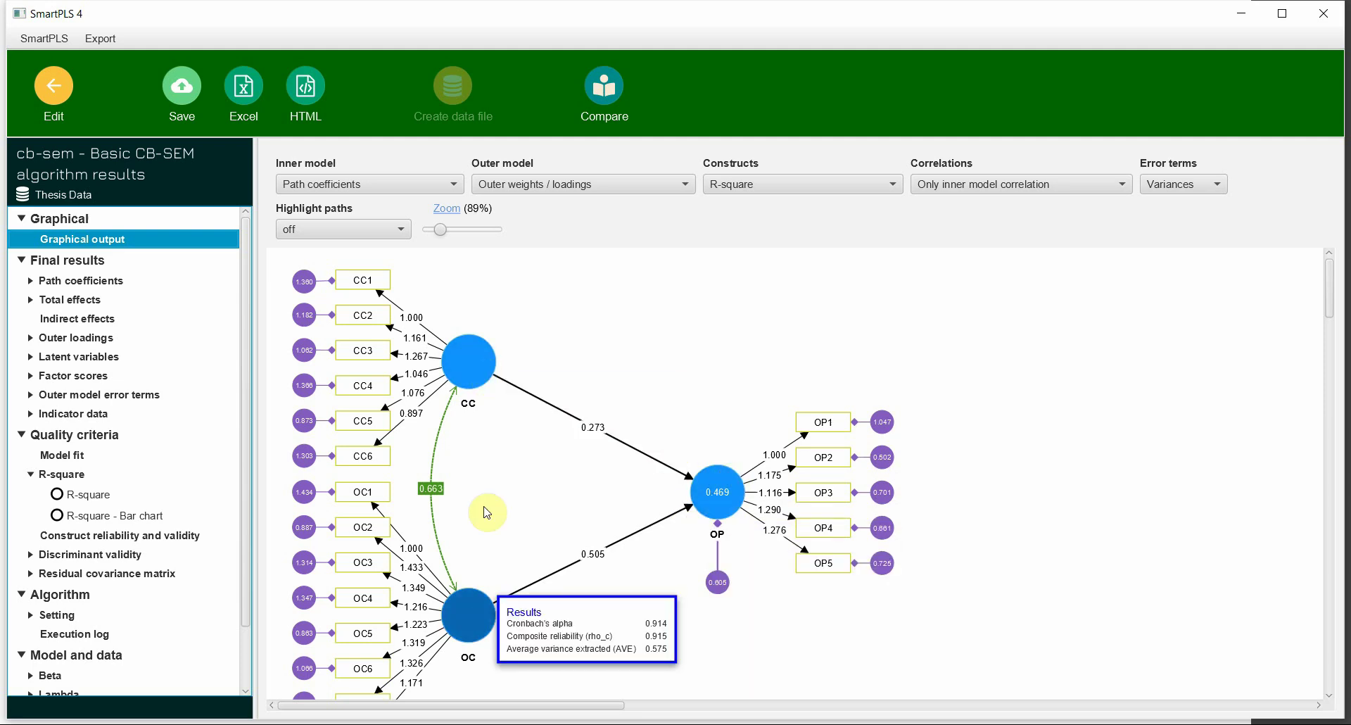